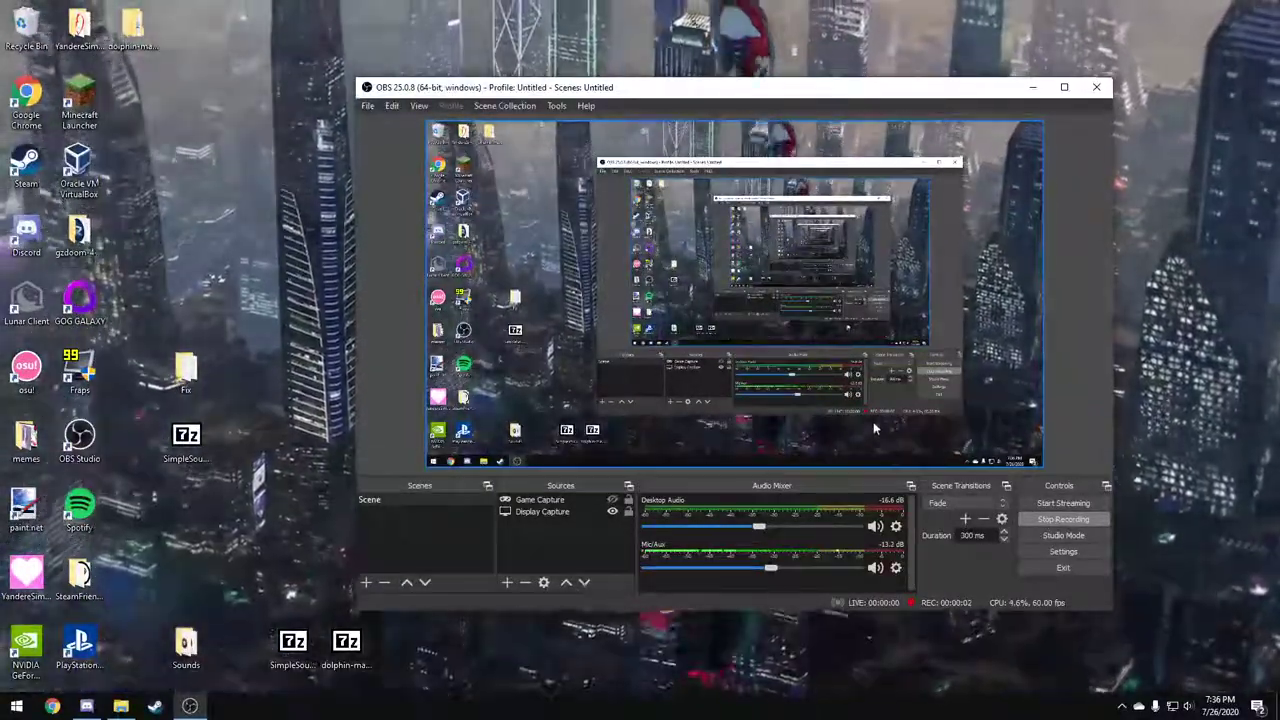
# Step: Minimize the OBS recording window and launch Origin
pyautogui.click(873, 421)
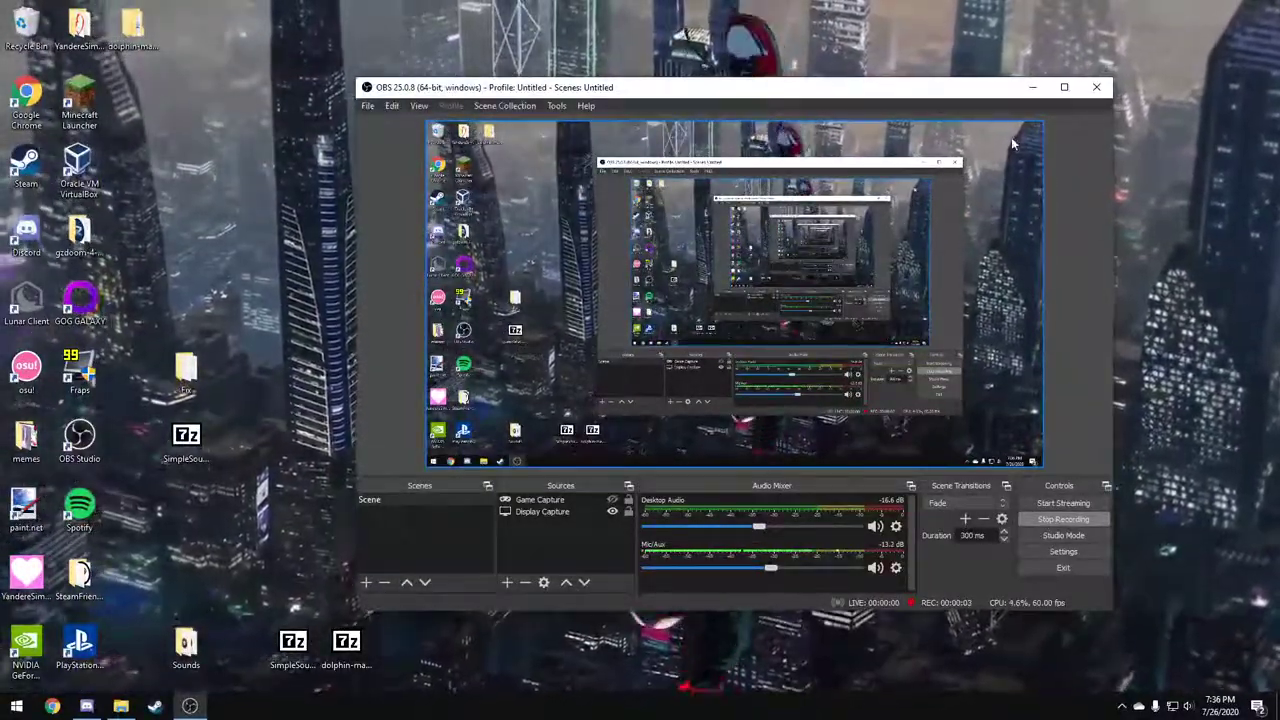
pyautogui.click(1032, 87)
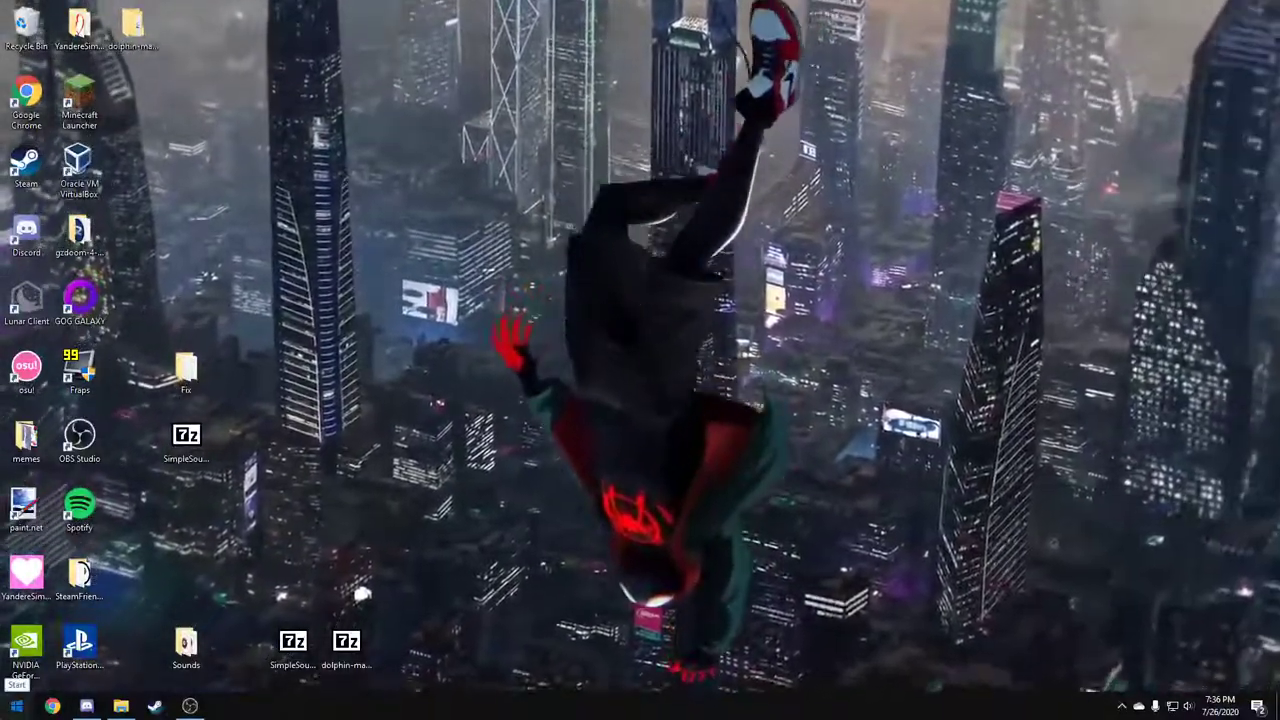
pyautogui.click(16, 705)
pyautogui.click(16, 705)
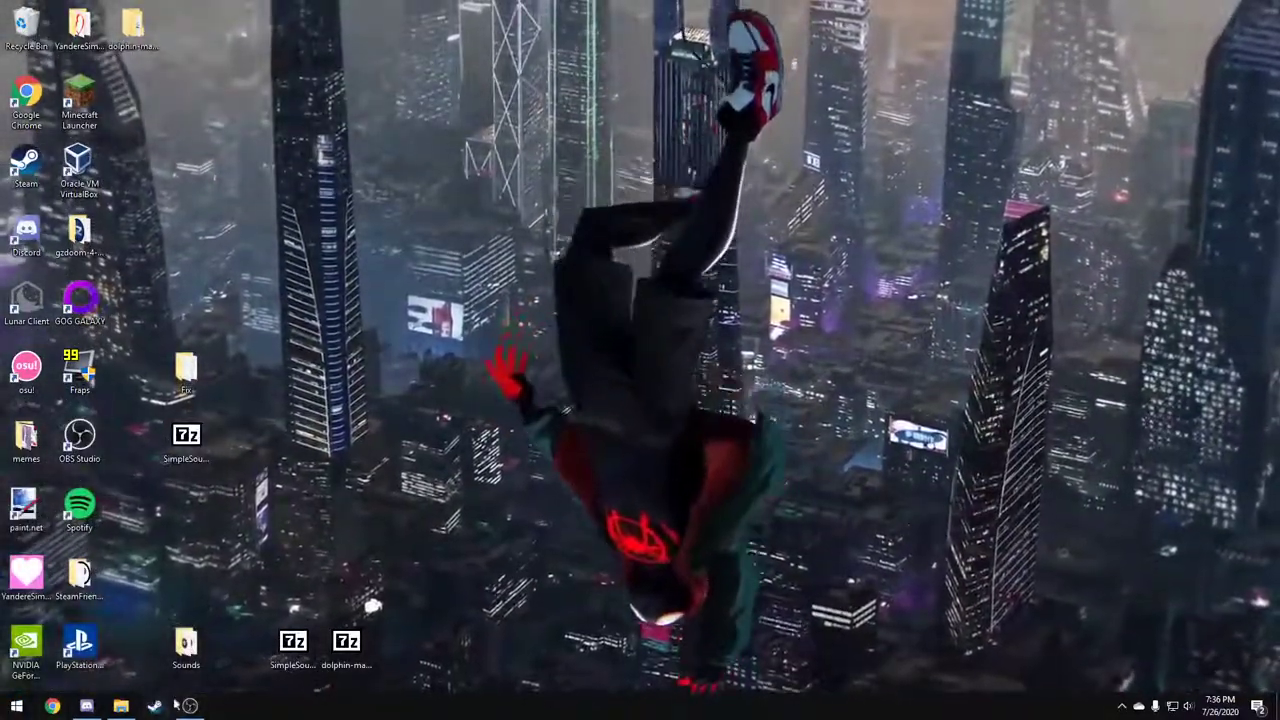
pyautogui.click(12, 705)
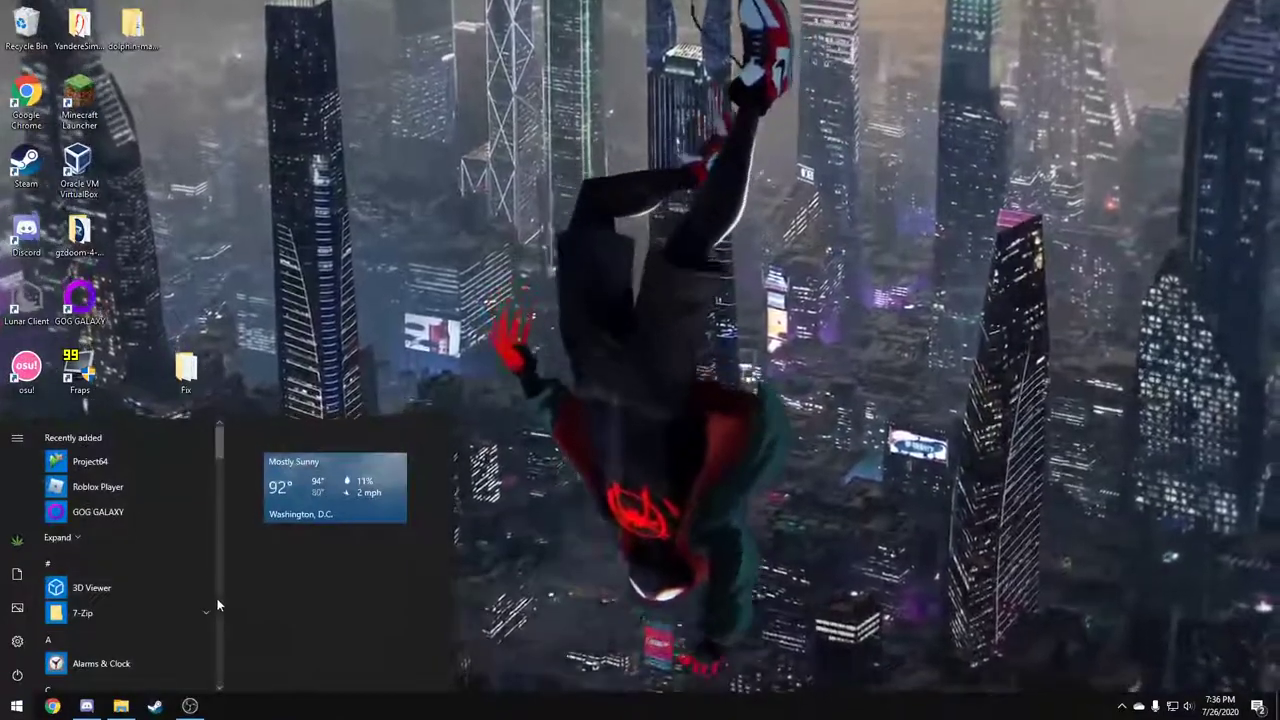
pyautogui.write('origin')
pyautogui.press('Return')
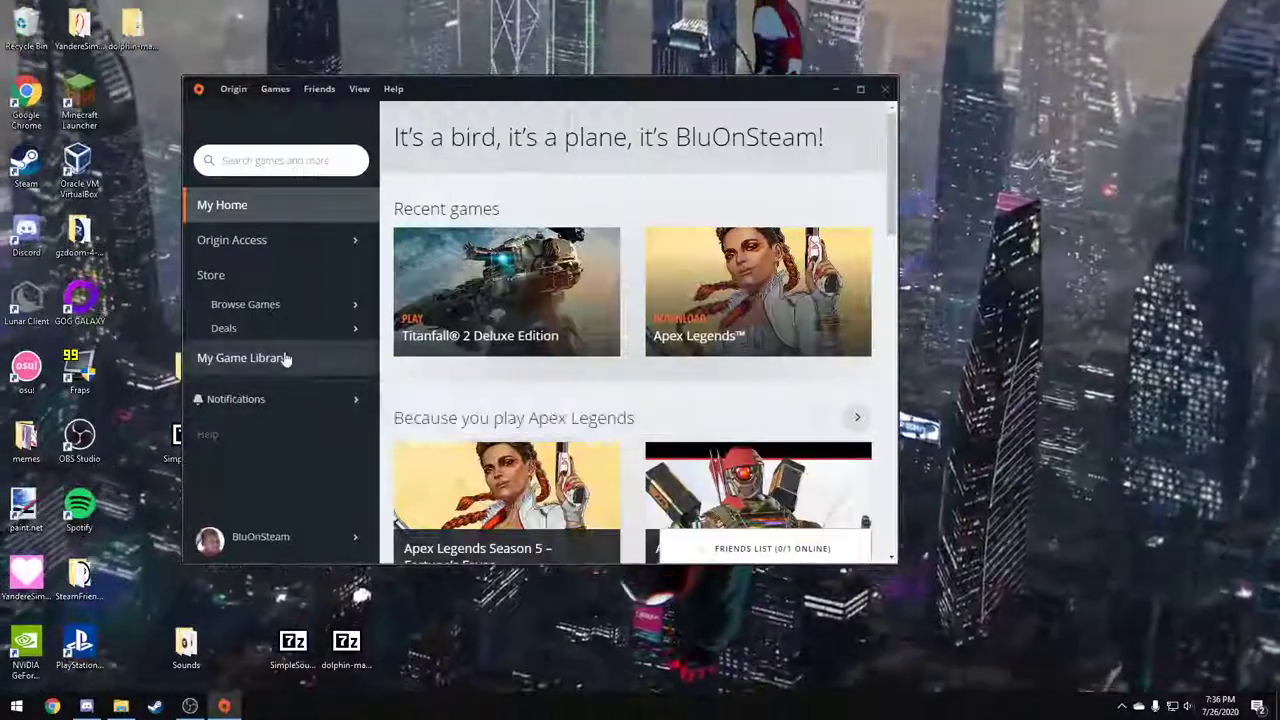
# Step: Open the advanced launch options of Titanfall 2 Deluxe Edition from the game library and review its command line arguments
pyautogui.click(287, 359)
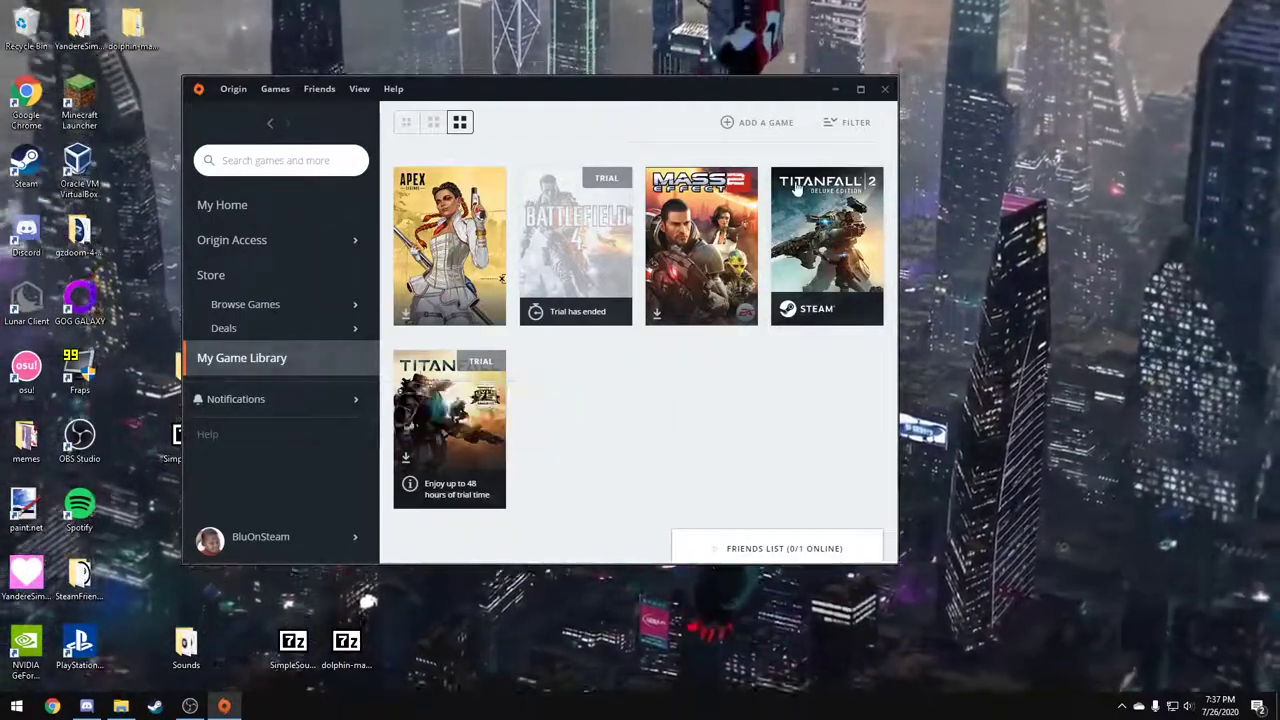
pyautogui.click(790, 197)
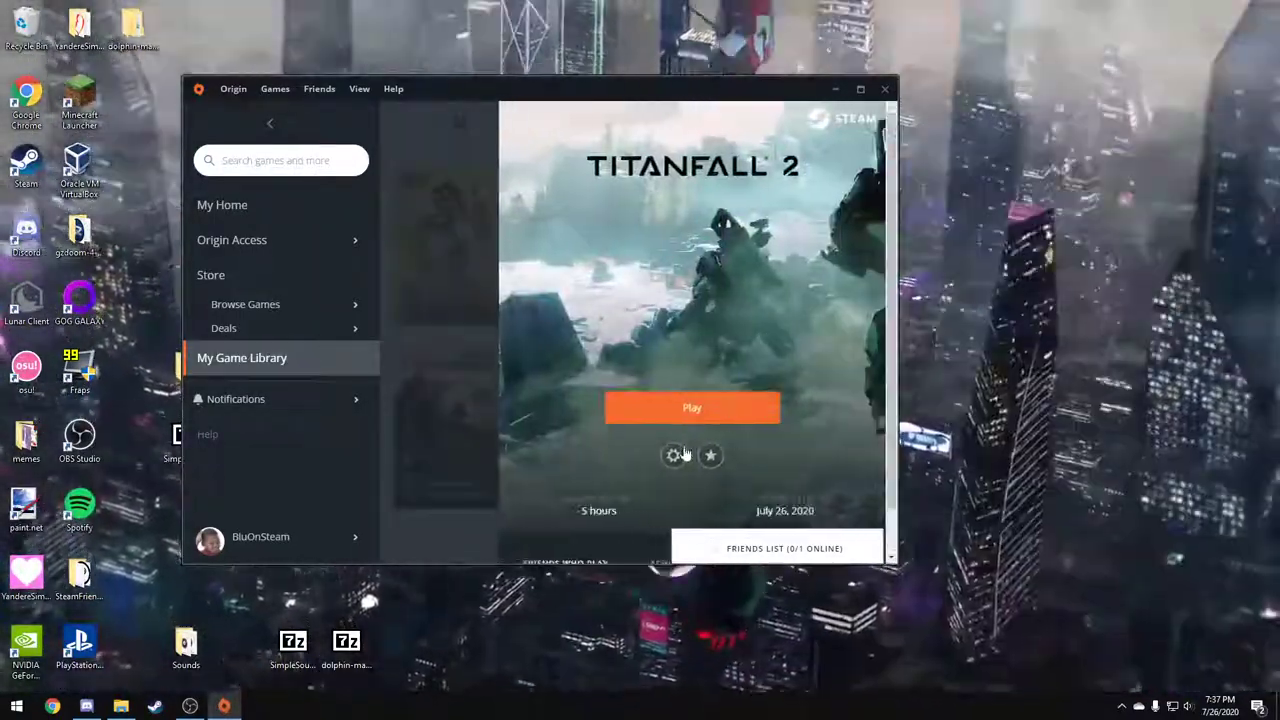
pyautogui.click(672, 455)
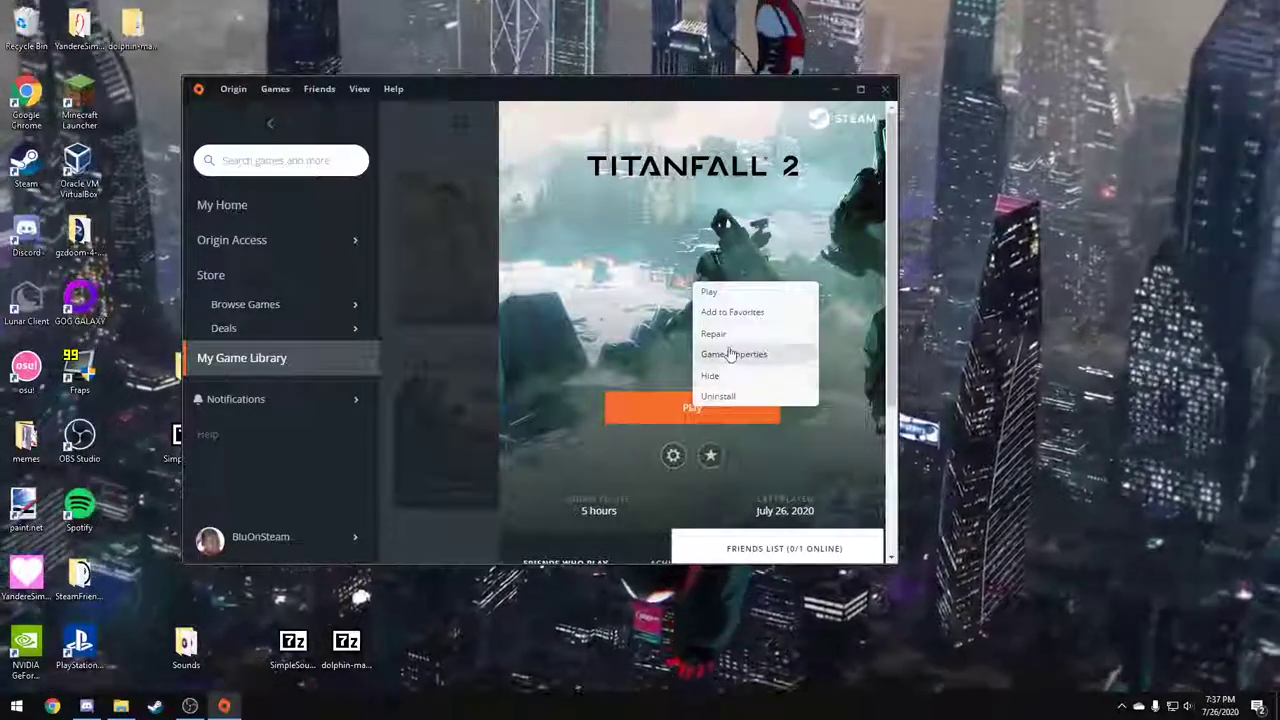
pyautogui.click(736, 353)
pyautogui.click(480, 206)
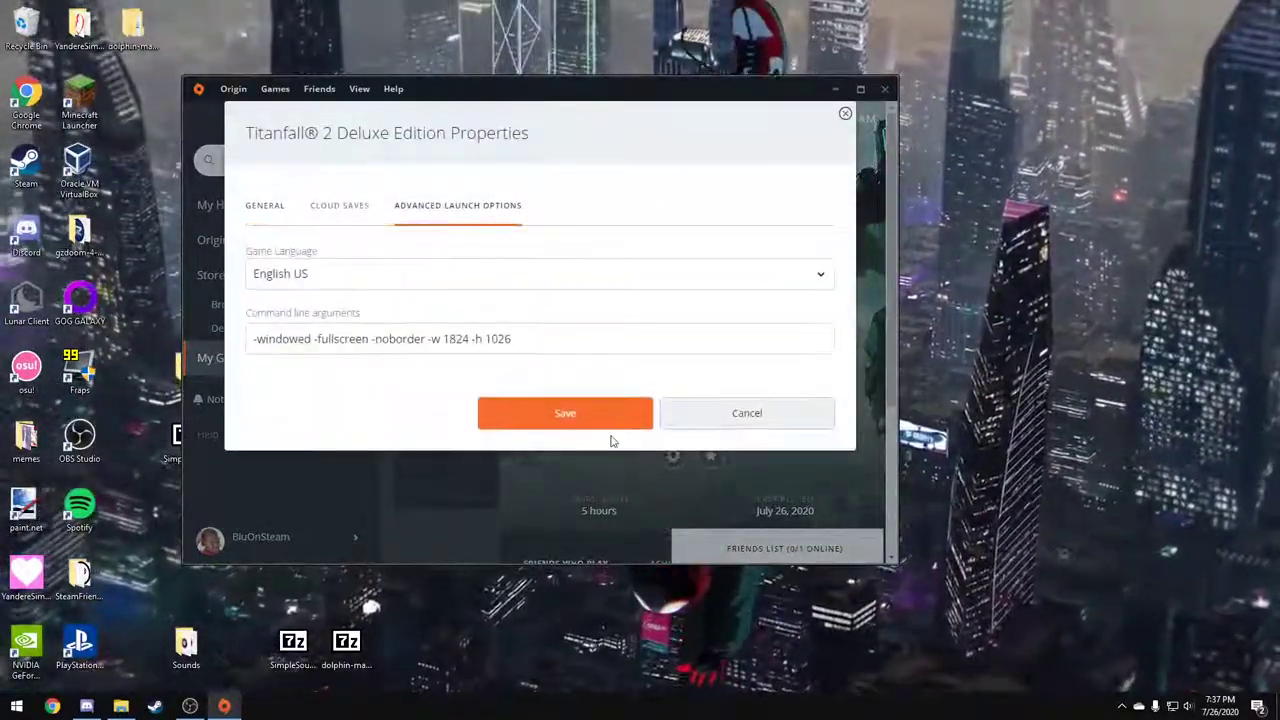
pyautogui.click(576, 345)
pyautogui.hotkey('ctrl', 'a')
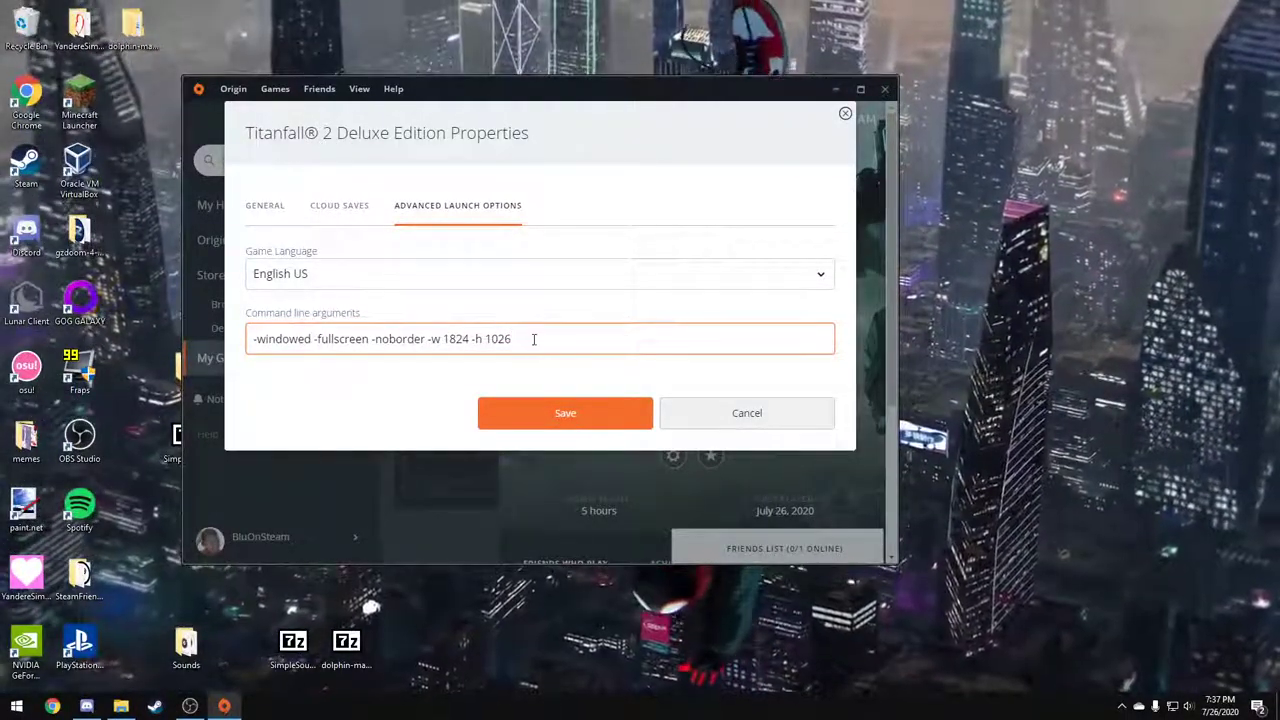
pyautogui.moveTo(417, 333); pyautogui.dragTo(556, 325)
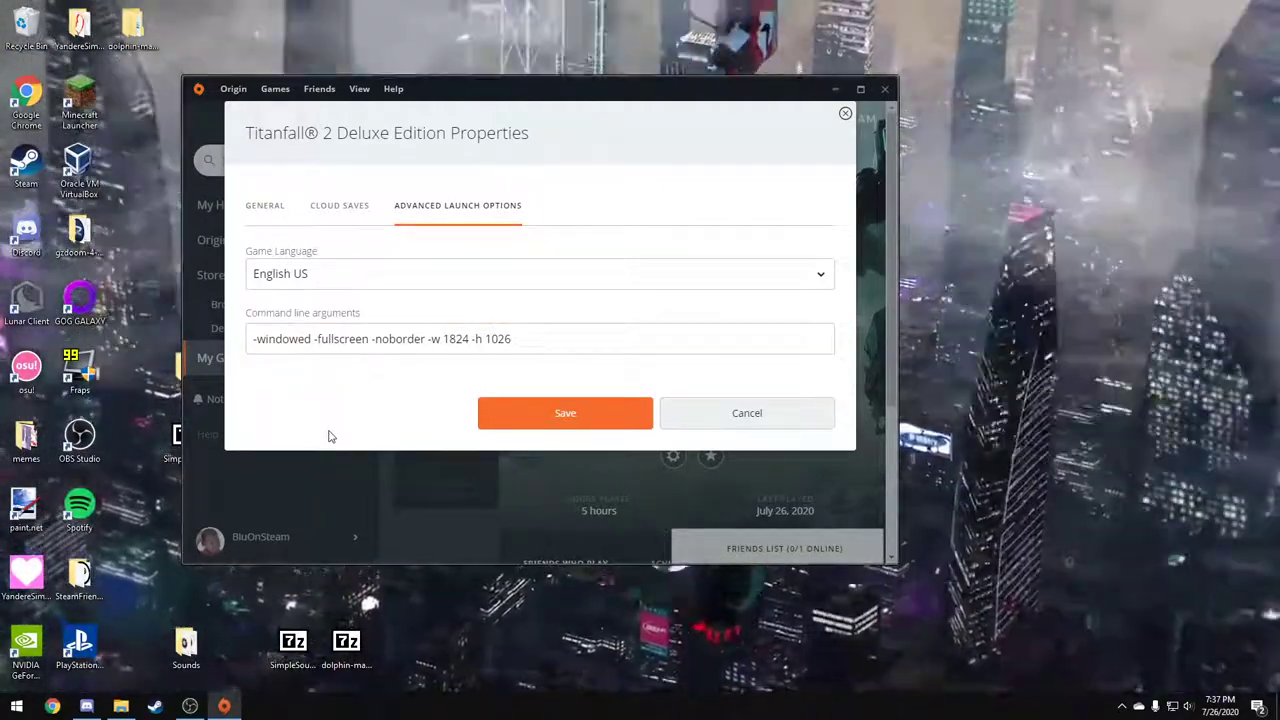
# Step: Check the display resolution in the Windows system display settings and close Settings
pyautogui.press('super+i')
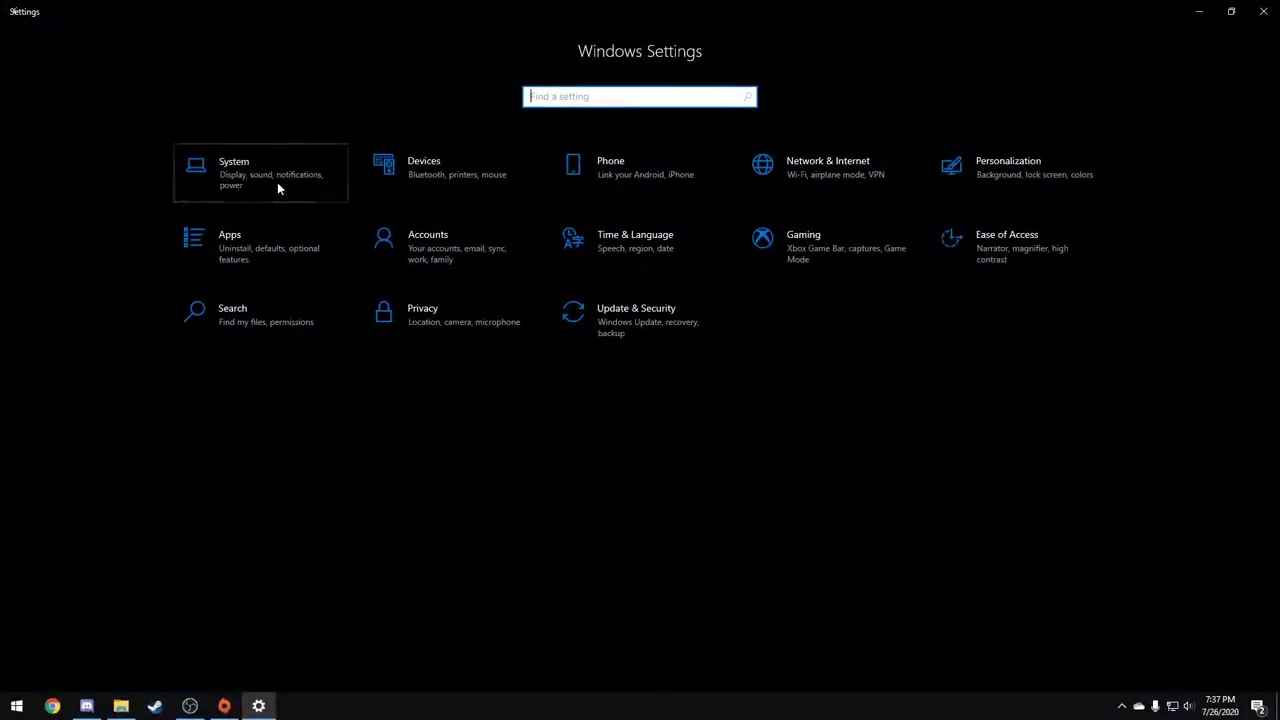
pyautogui.click(279, 188)
pyautogui.scroll(-1, 297, 424)
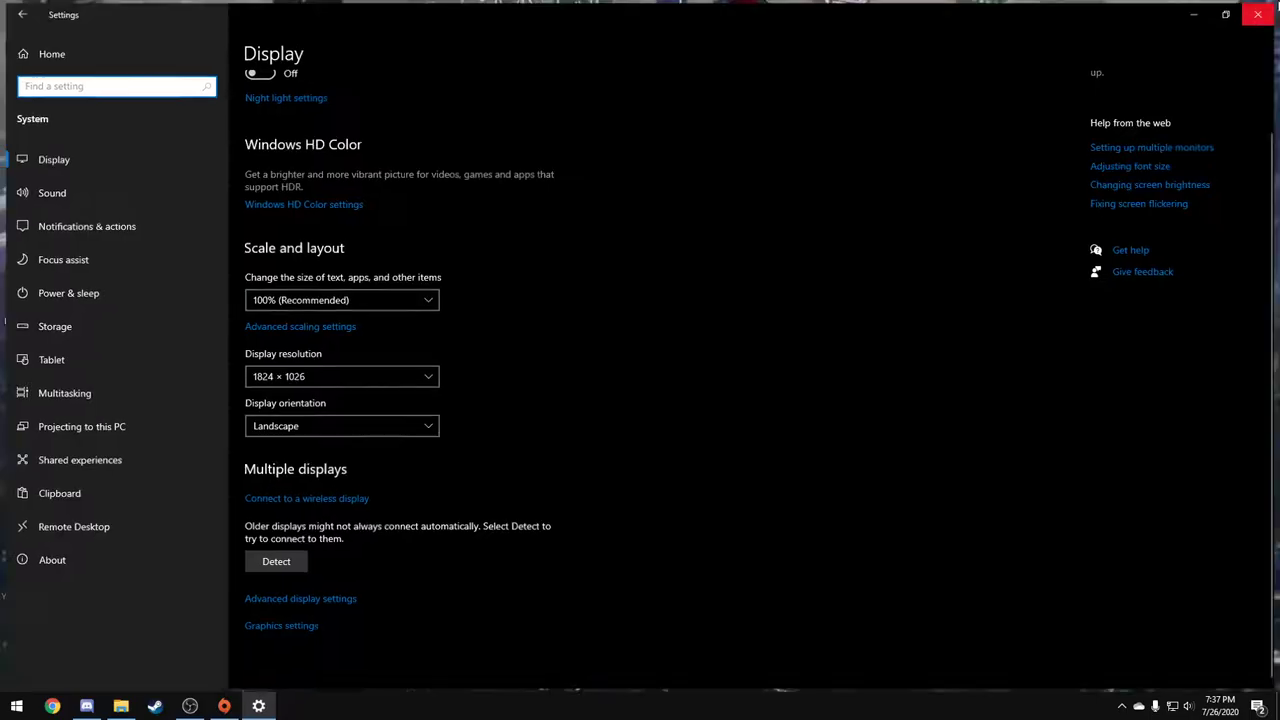
pyautogui.click(1262, 11)
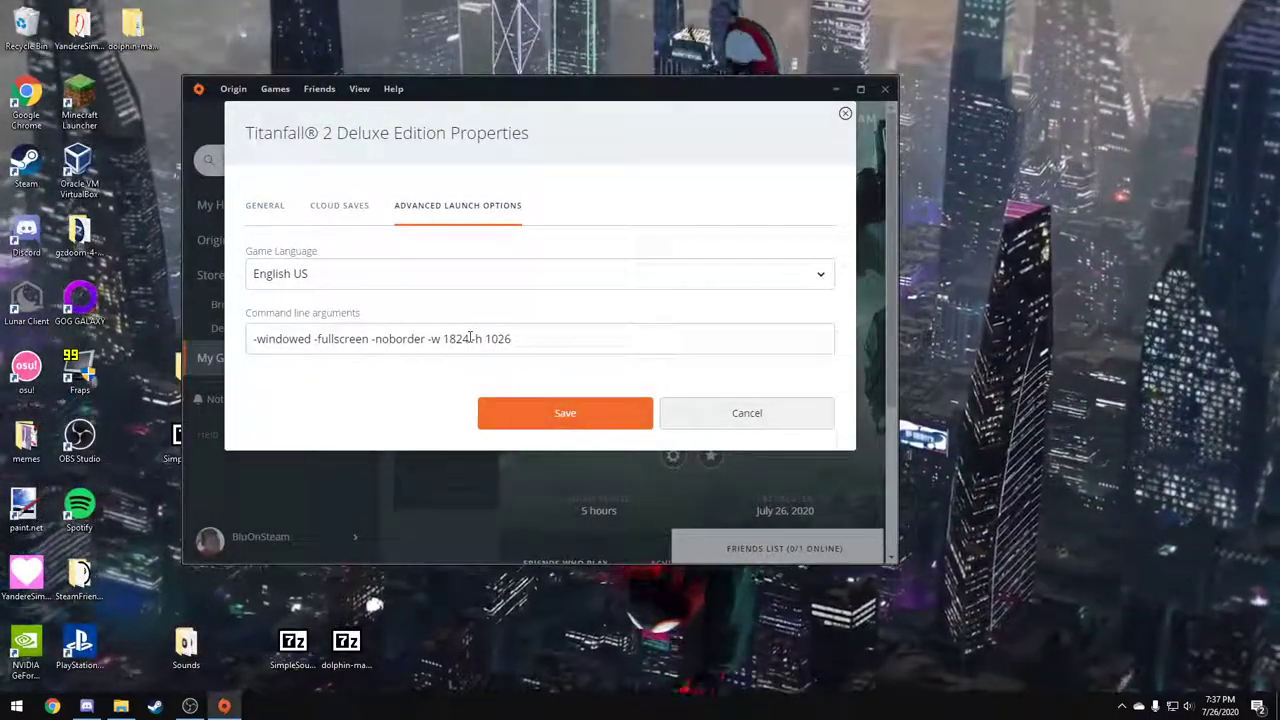
# Step: Compare the -w and -h argument values with the display resolution and examine the -windowed -fullscreen -noborder flags
pyautogui.moveTo(470, 339); pyautogui.dragTo(448, 341)
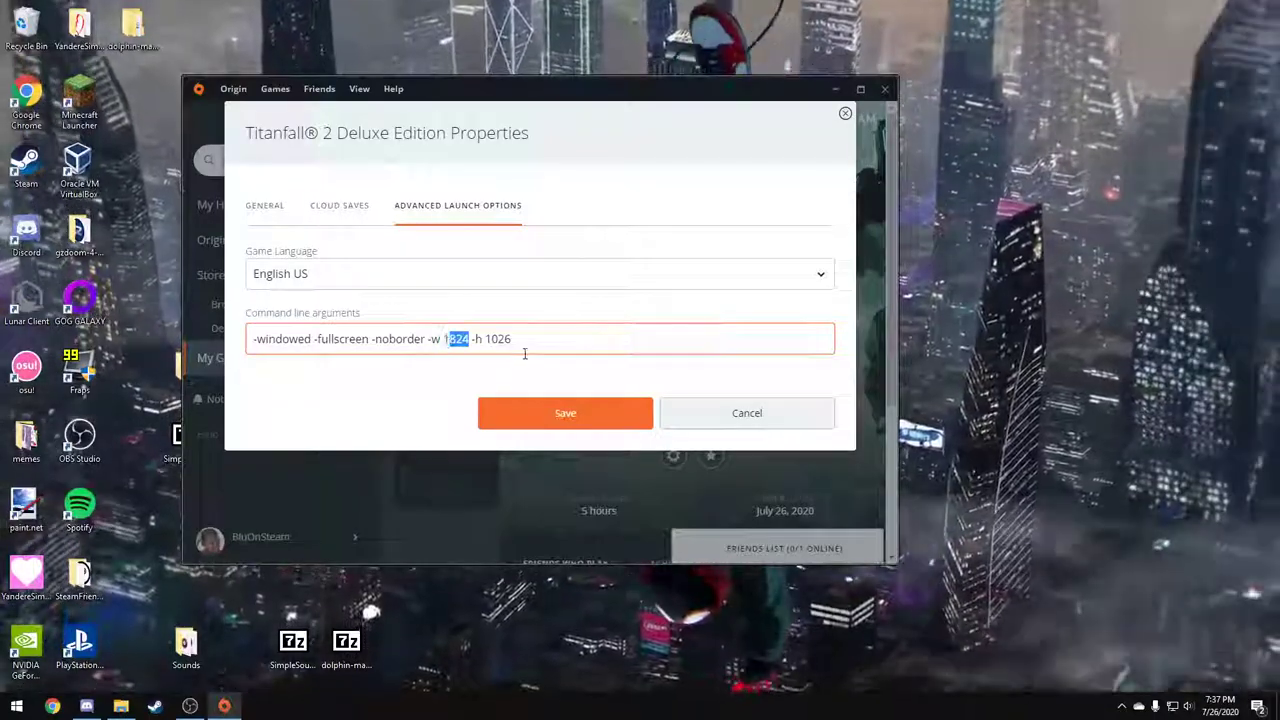
pyautogui.moveTo(526, 346); pyautogui.dragTo(499, 350)
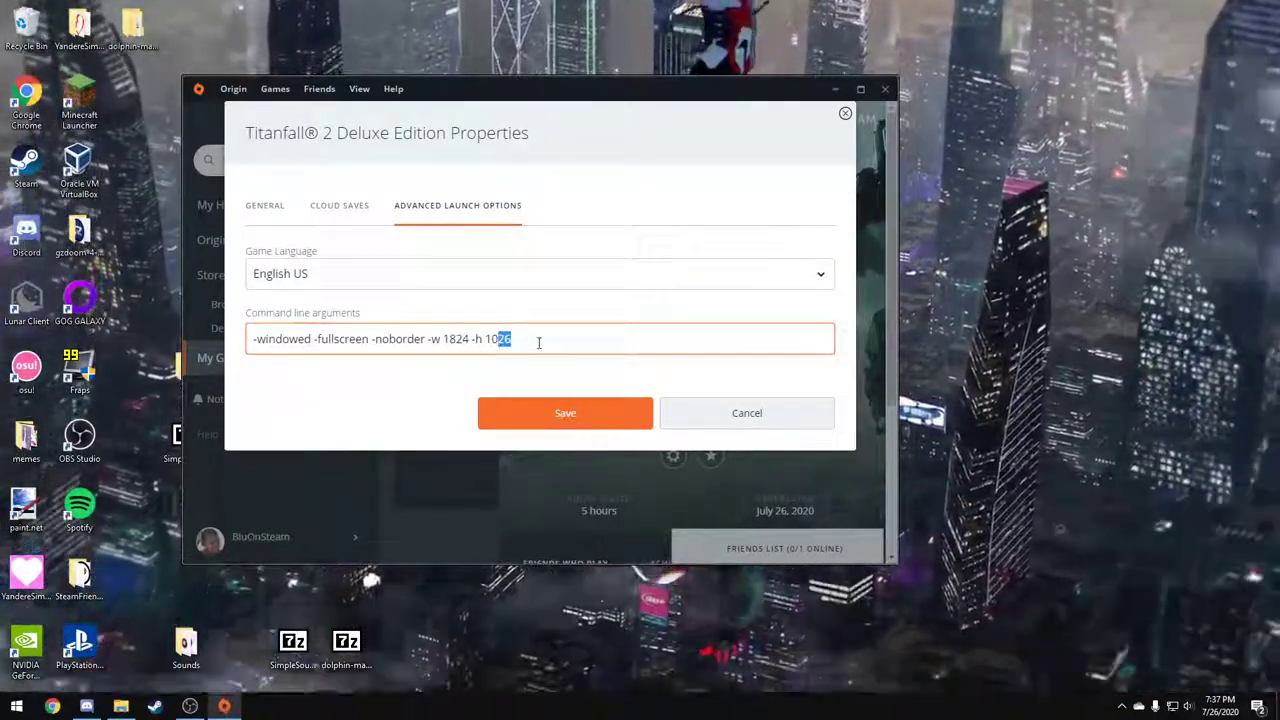
pyautogui.click(539, 343)
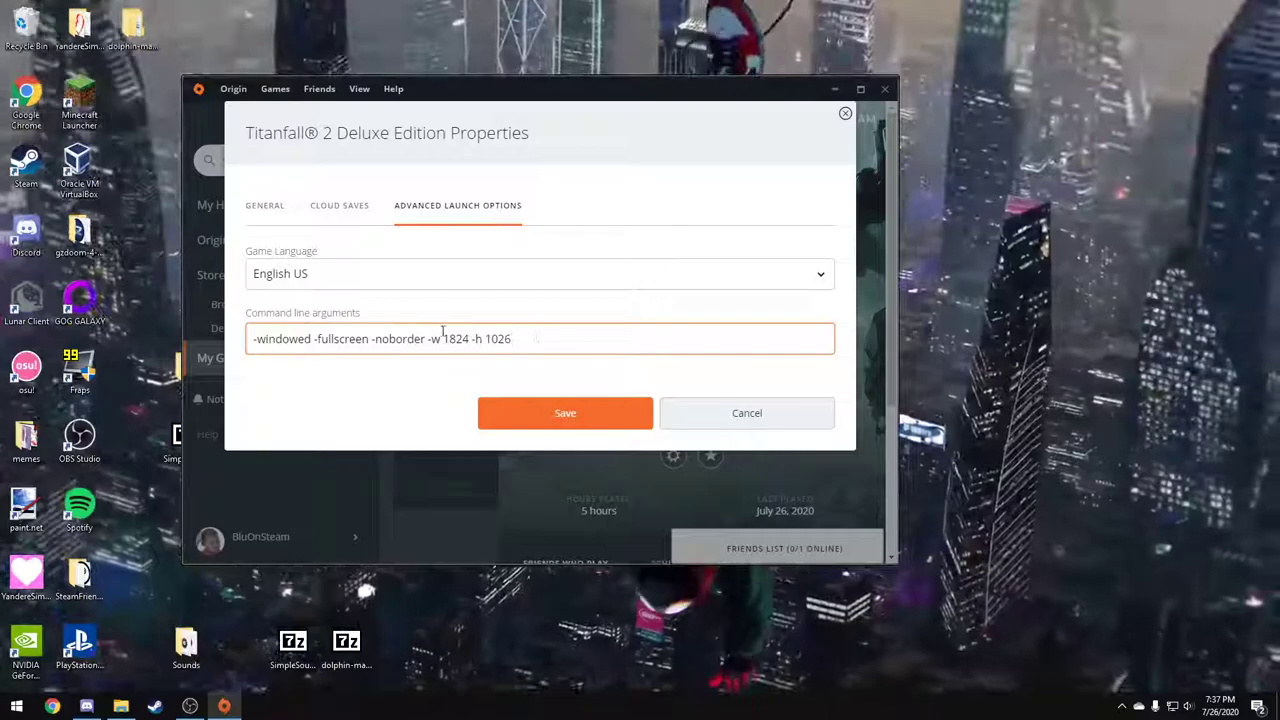
pyautogui.click(558, 335)
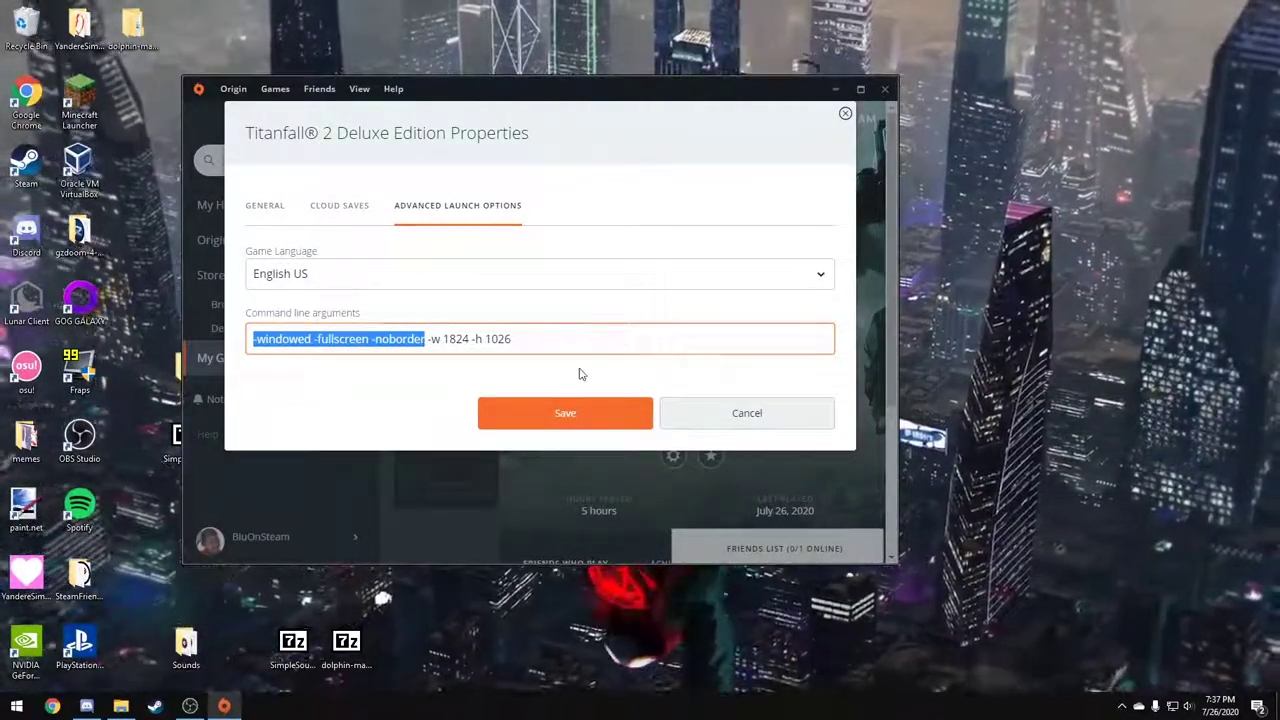
pyautogui.click(524, 350)
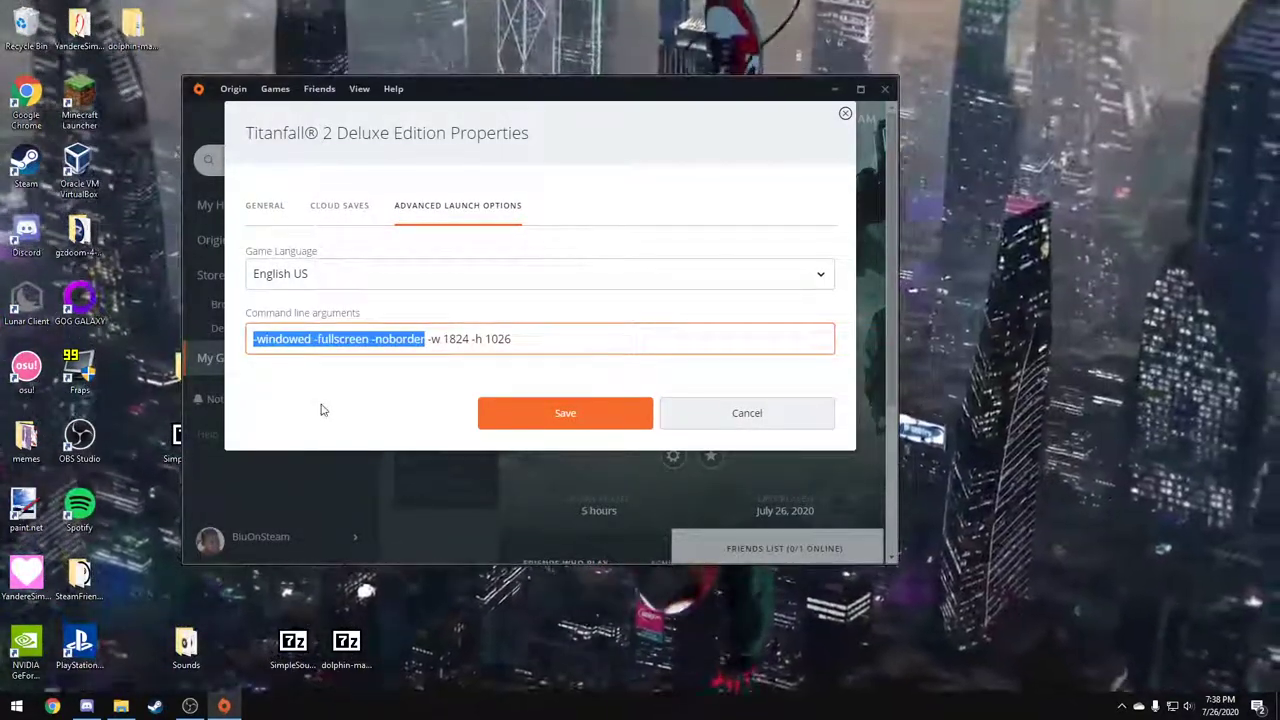
pyautogui.moveTo(267, 470); pyautogui.dragTo(417, 466)
pyautogui.moveTo(376, 378); pyautogui.dragTo(386, 383)
pyautogui.moveTo(560, 355); pyautogui.dragTo(558, 353)
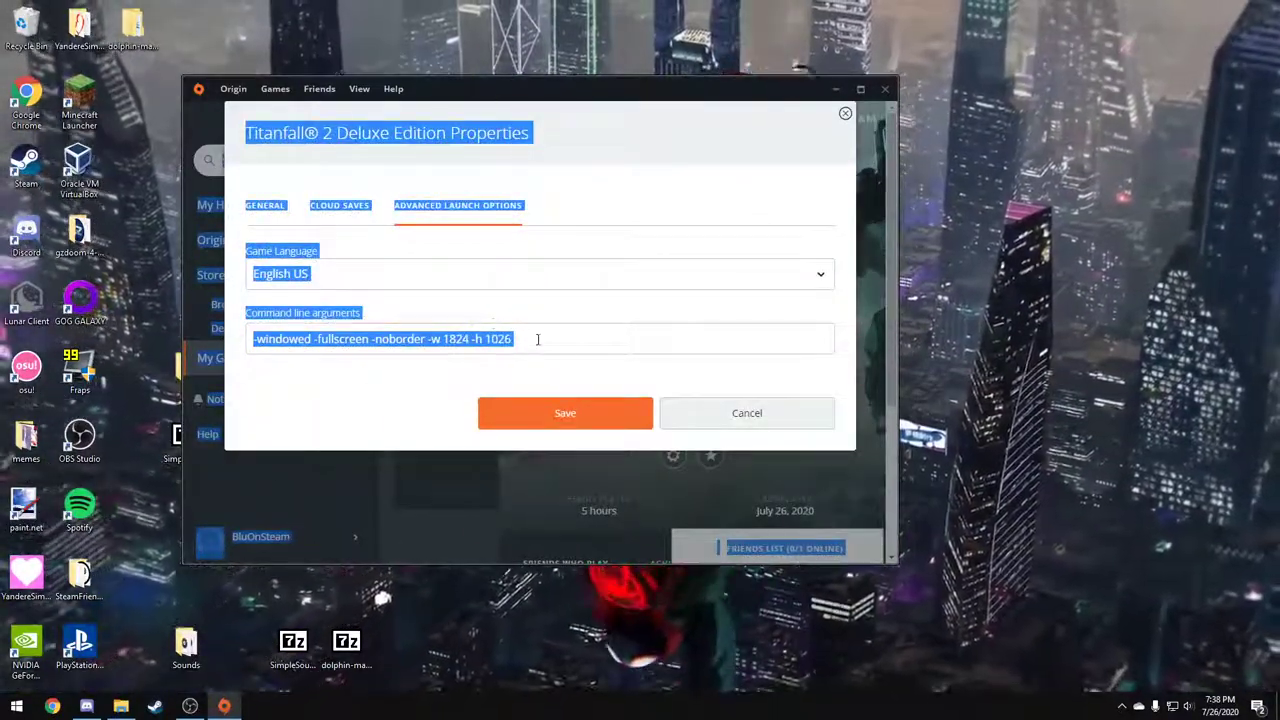
pyautogui.click(537, 339)
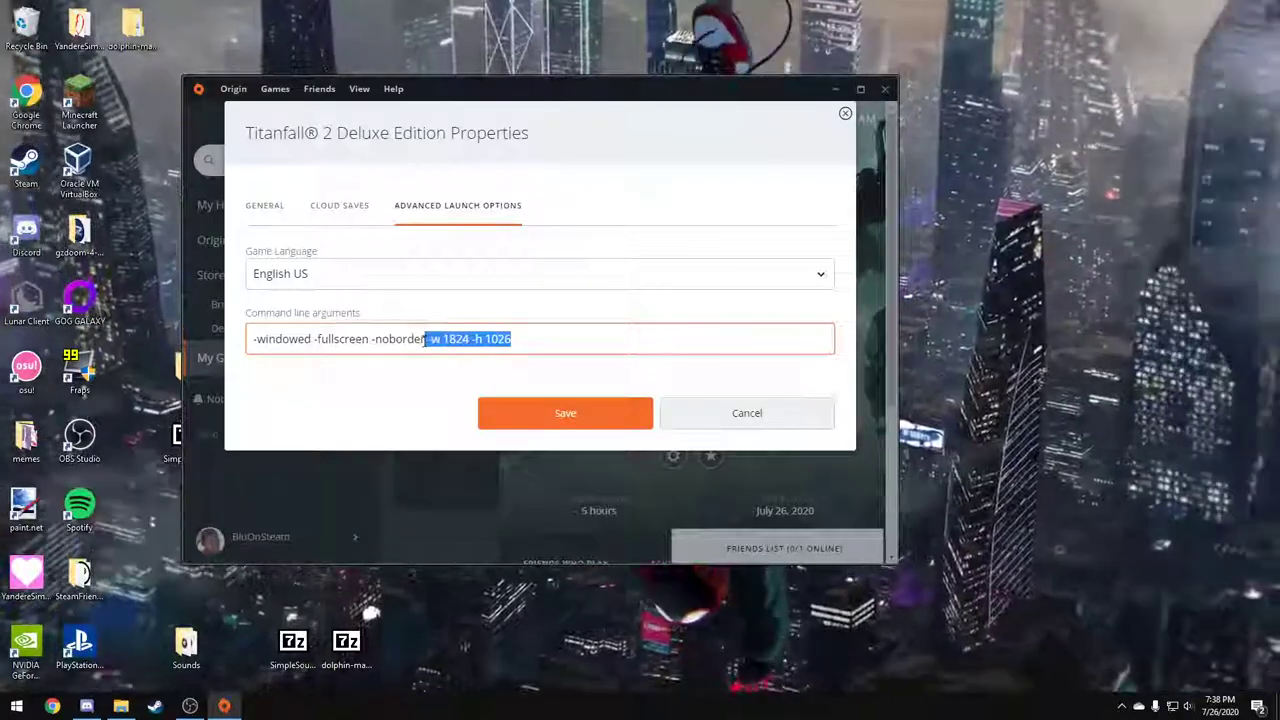
pyautogui.moveTo(457, 352); pyautogui.dragTo(425, 345)
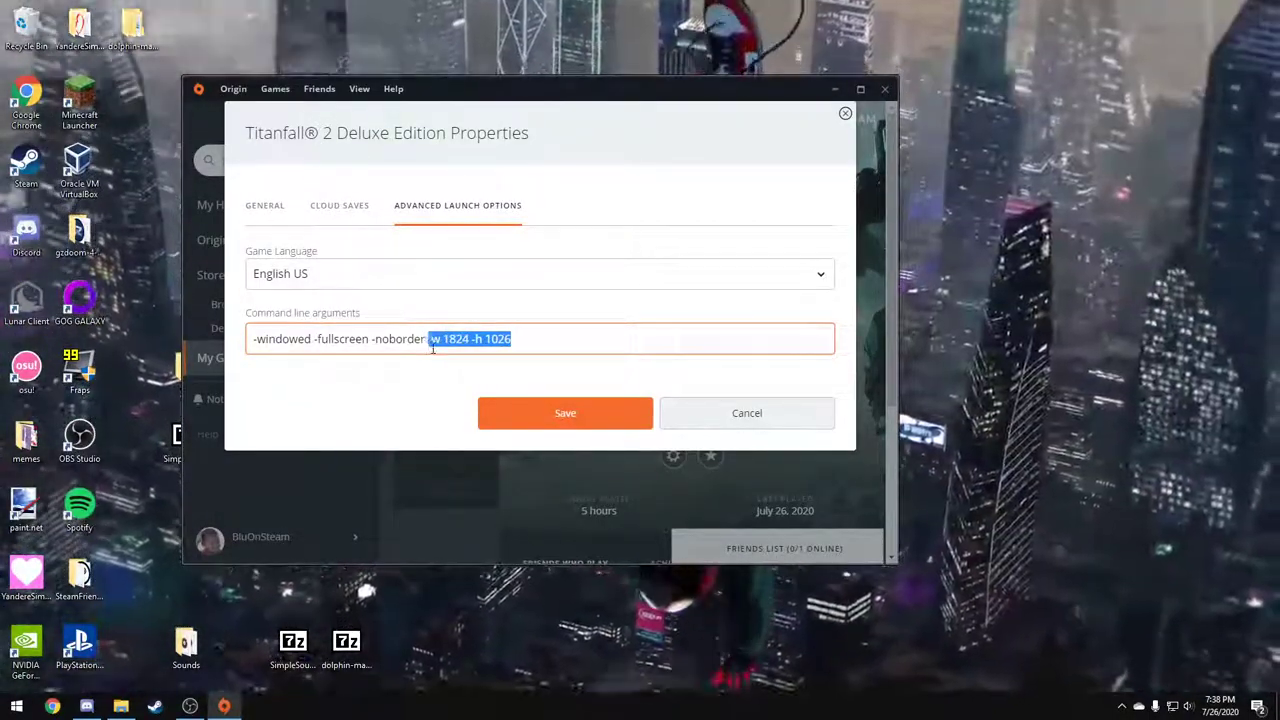
pyautogui.click(579, 342)
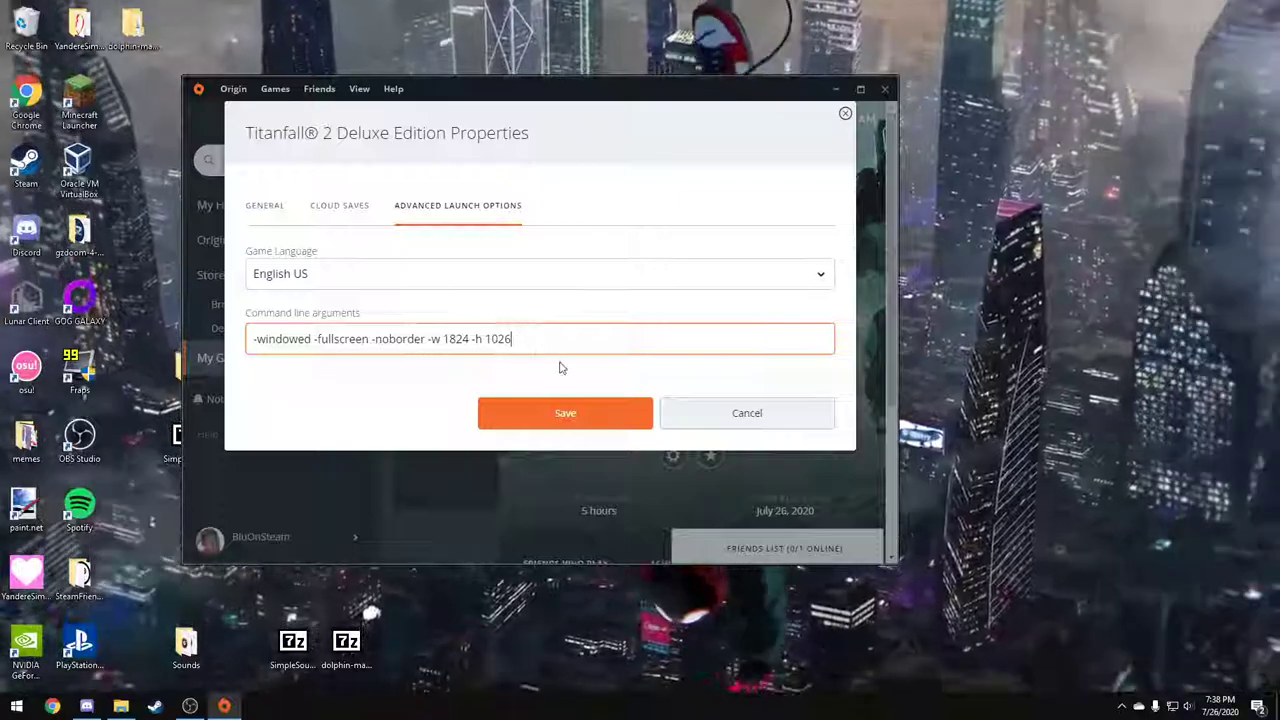
# Step: Save the command line arguments "-windowed -fullscreen -noborder -w 1824 -h 1026" for Titanfall 2 and close the Origin window
pyautogui.click(566, 417)
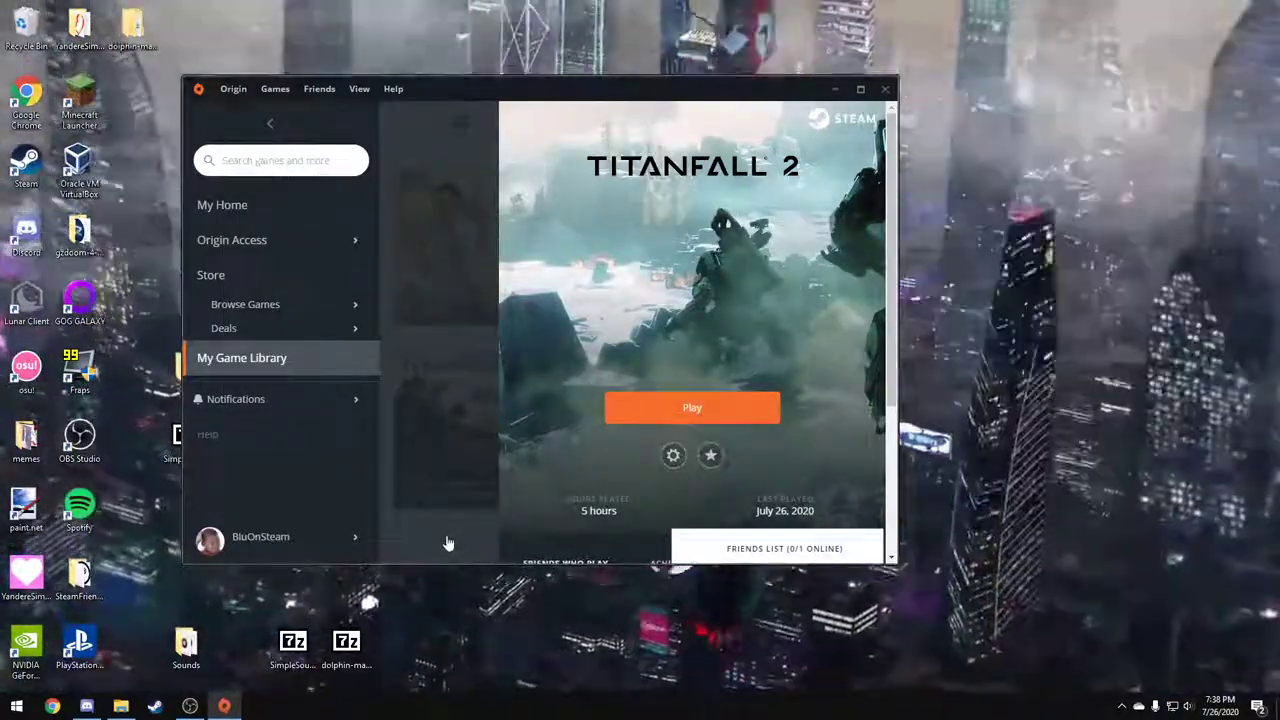
pyautogui.click(448, 543)
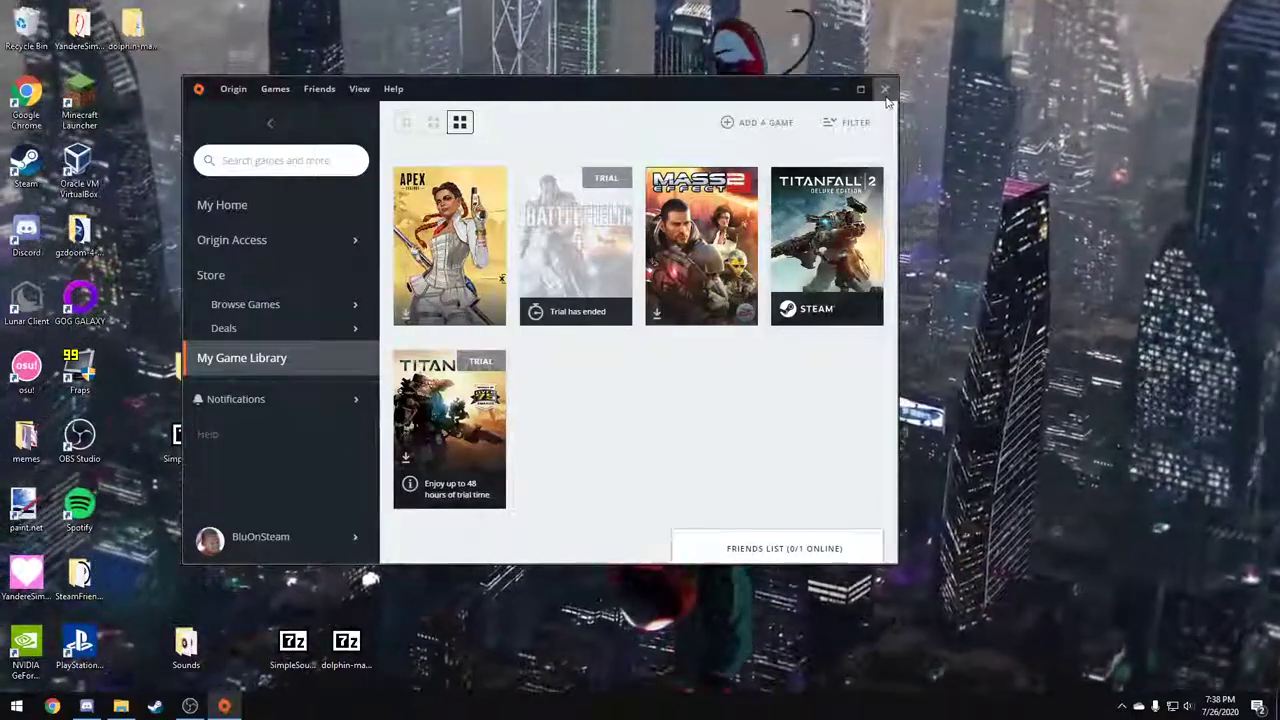
pyautogui.click(884, 89)
# Step: Switch to Steam and launch Titanfall 2 from the library
pyautogui.click(155, 706)
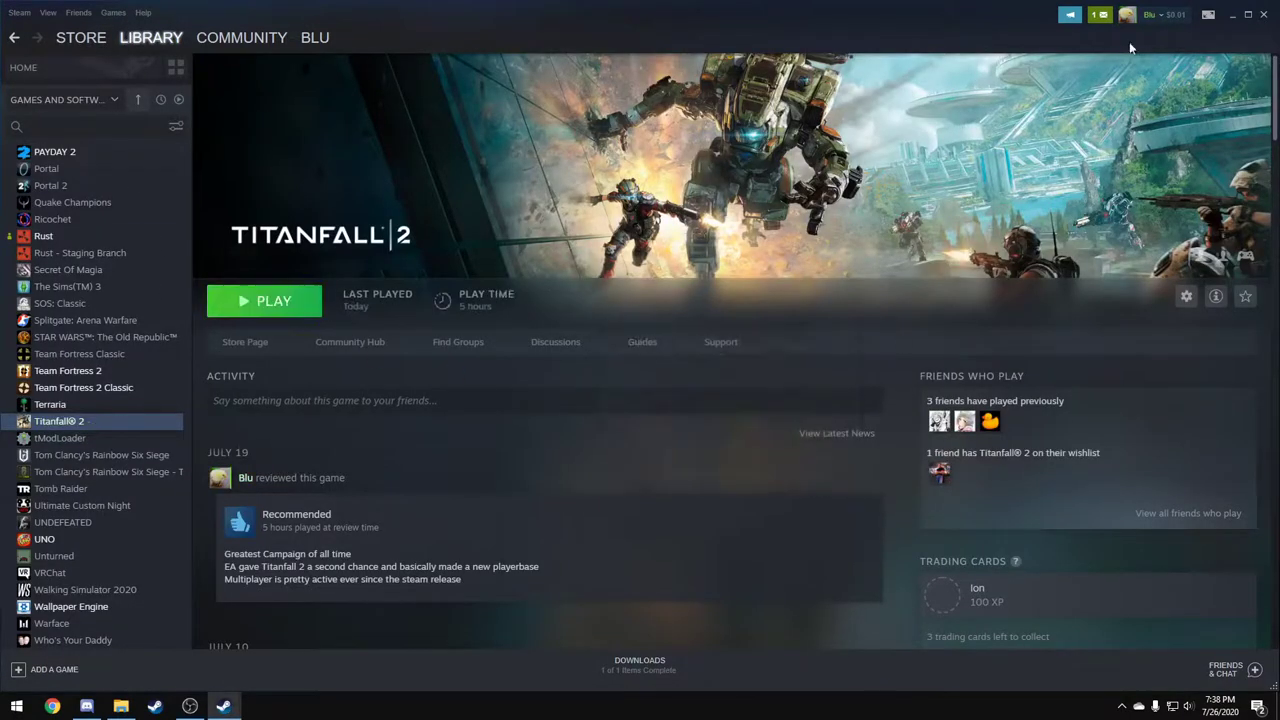
pyautogui.click(1263, 15)
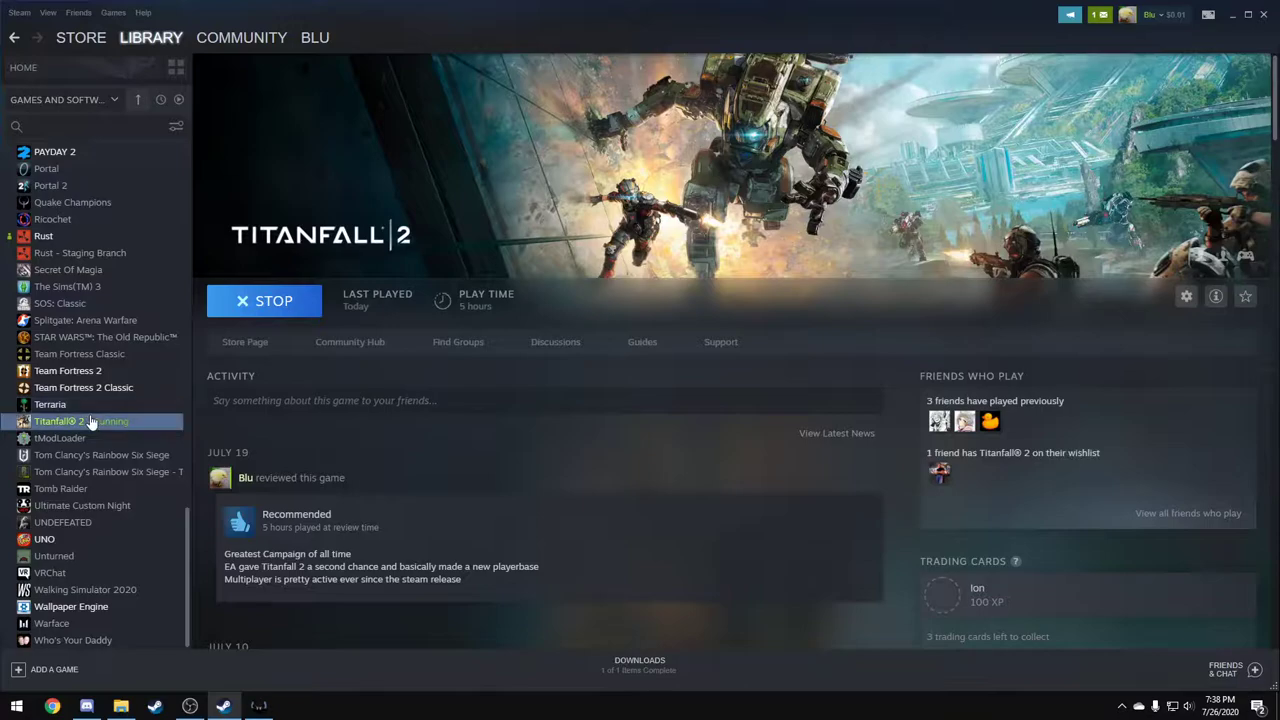
# Step: Check the launch options in Titanfall 2's Steam properties, leave them blank, and close the properties window
pyautogui.rightClick(98, 418)
pyautogui.click(122, 509)
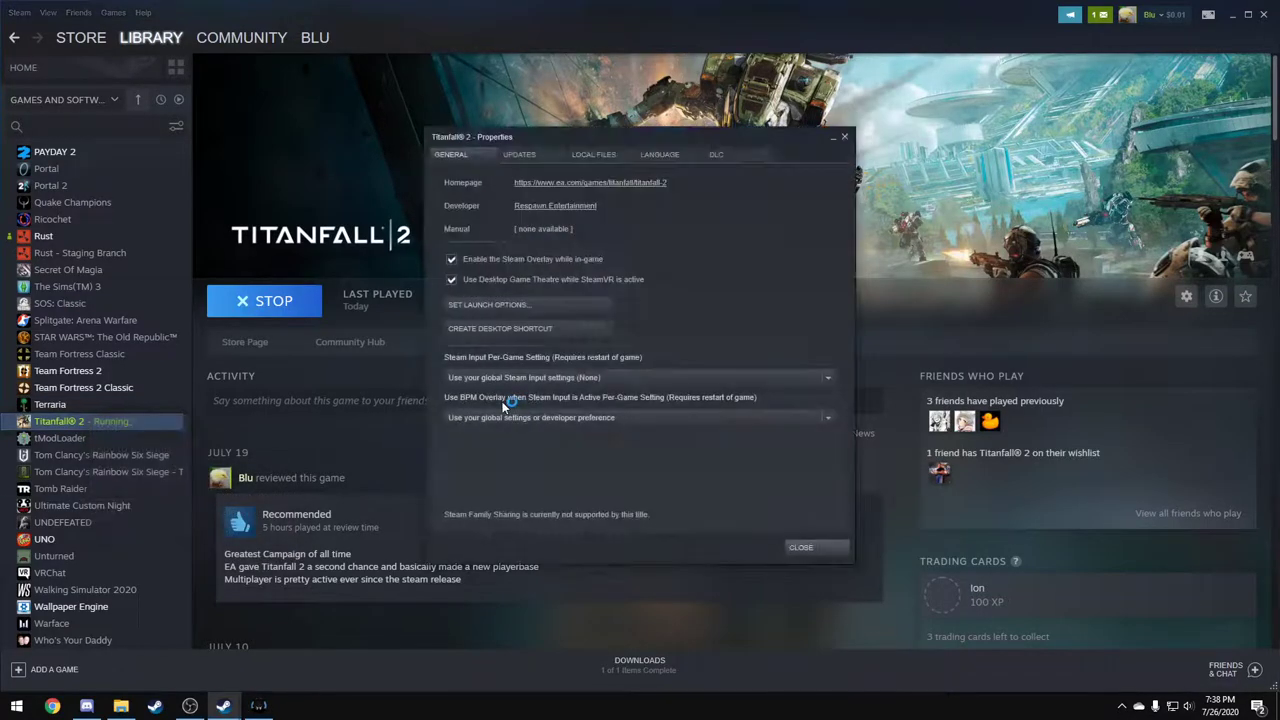
pyautogui.click(506, 303)
pyautogui.click(598, 283)
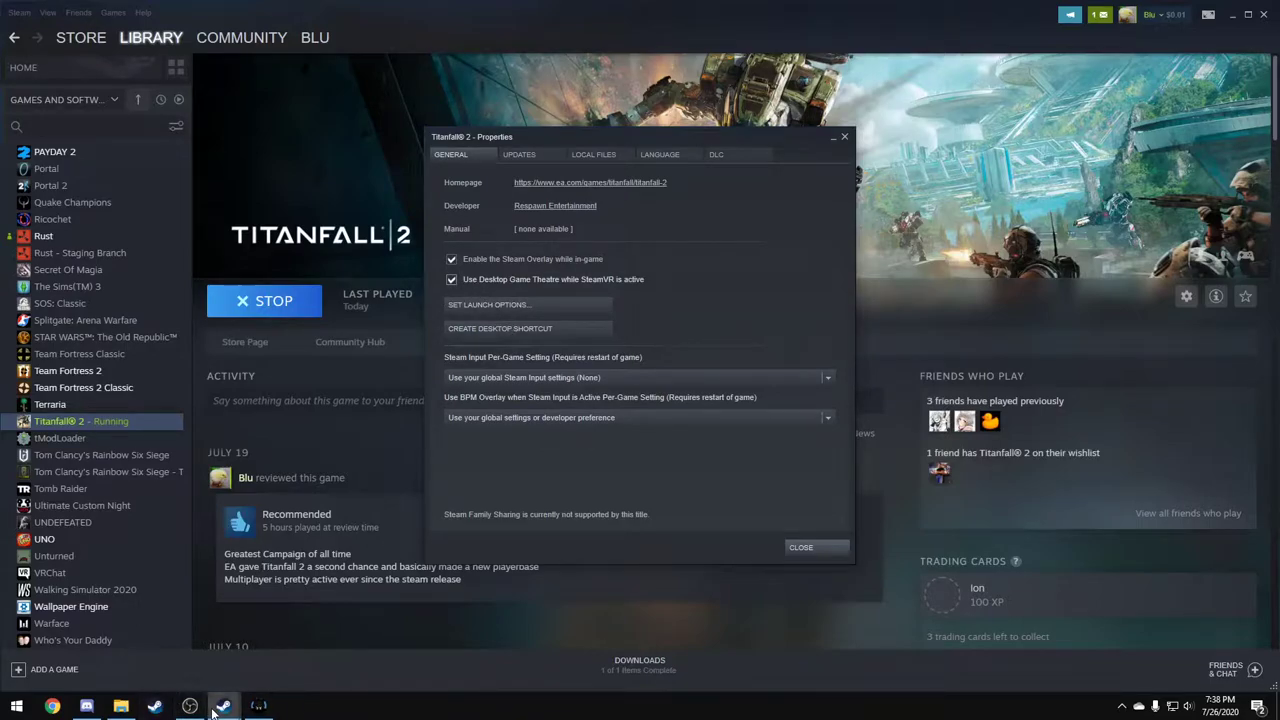
pyautogui.moveTo(215, 710)
pyautogui.click(380, 625)
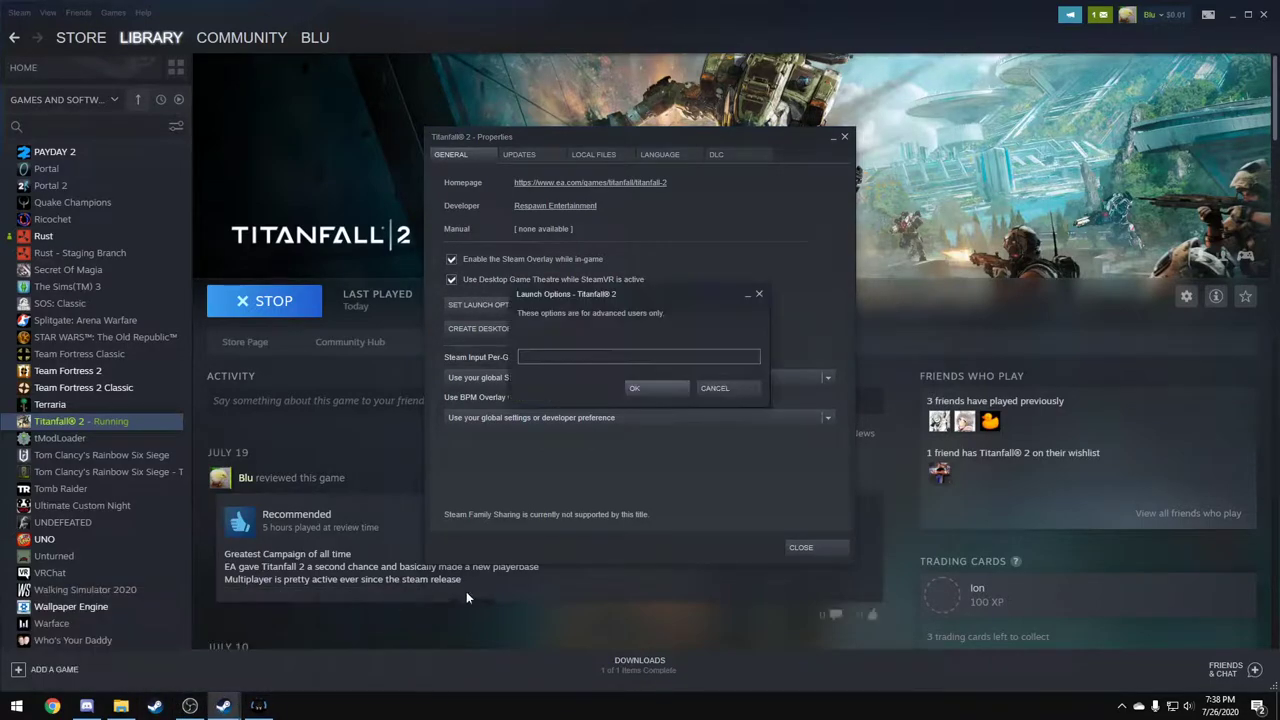
pyautogui.click(658, 390)
pyautogui.click(802, 548)
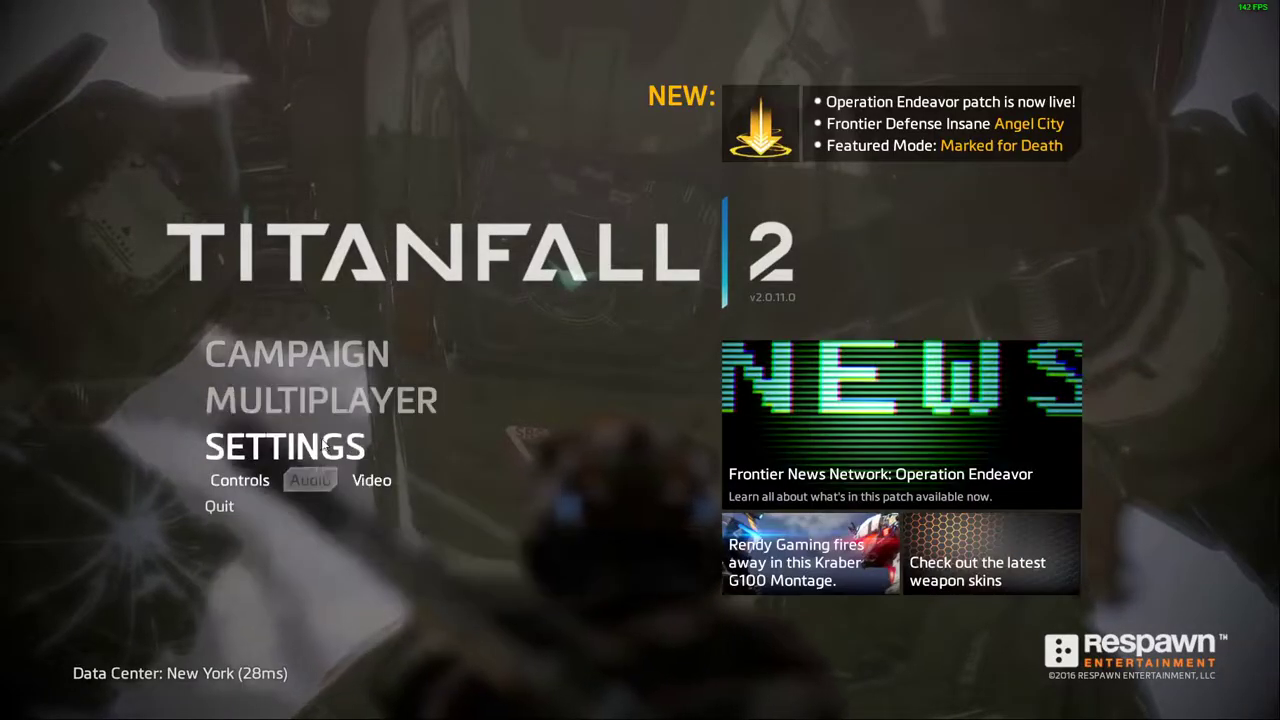
# Step: Enter the Titanfall 2 campaign from the main menu, continue past the logbook screen, and move forward through the cave
pyautogui.click(242, 380)
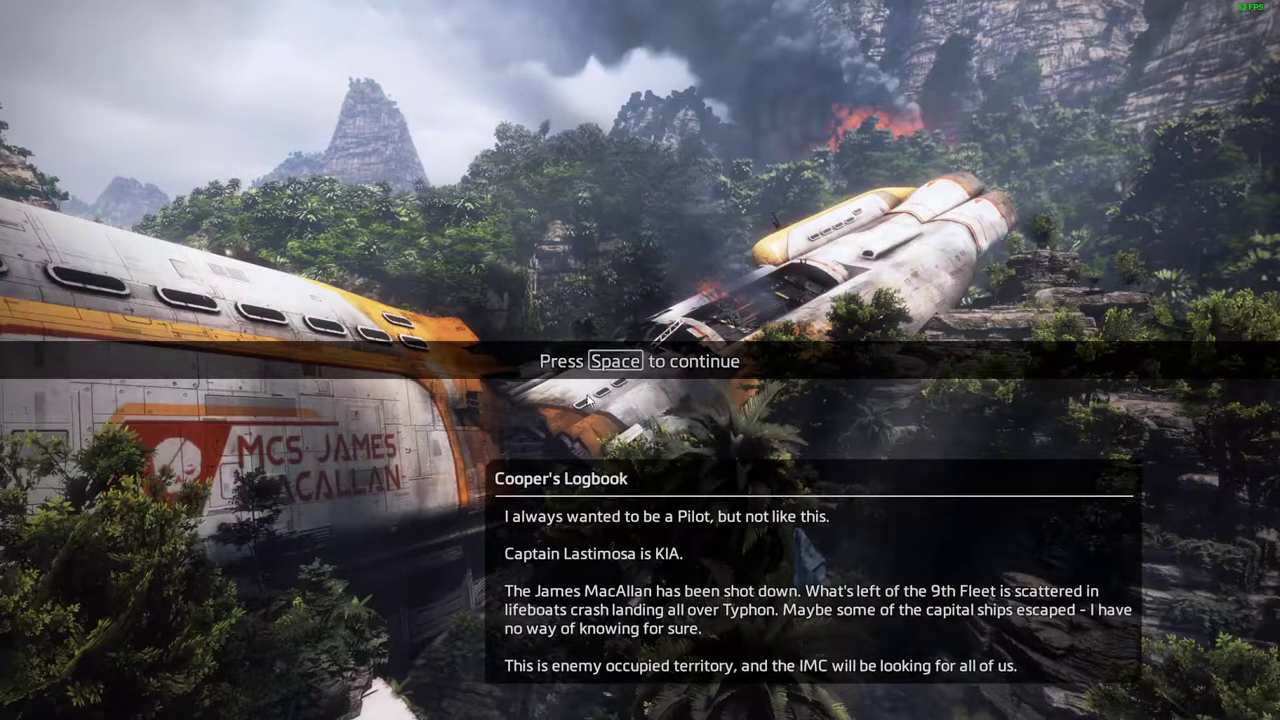
pyautogui.press('space')
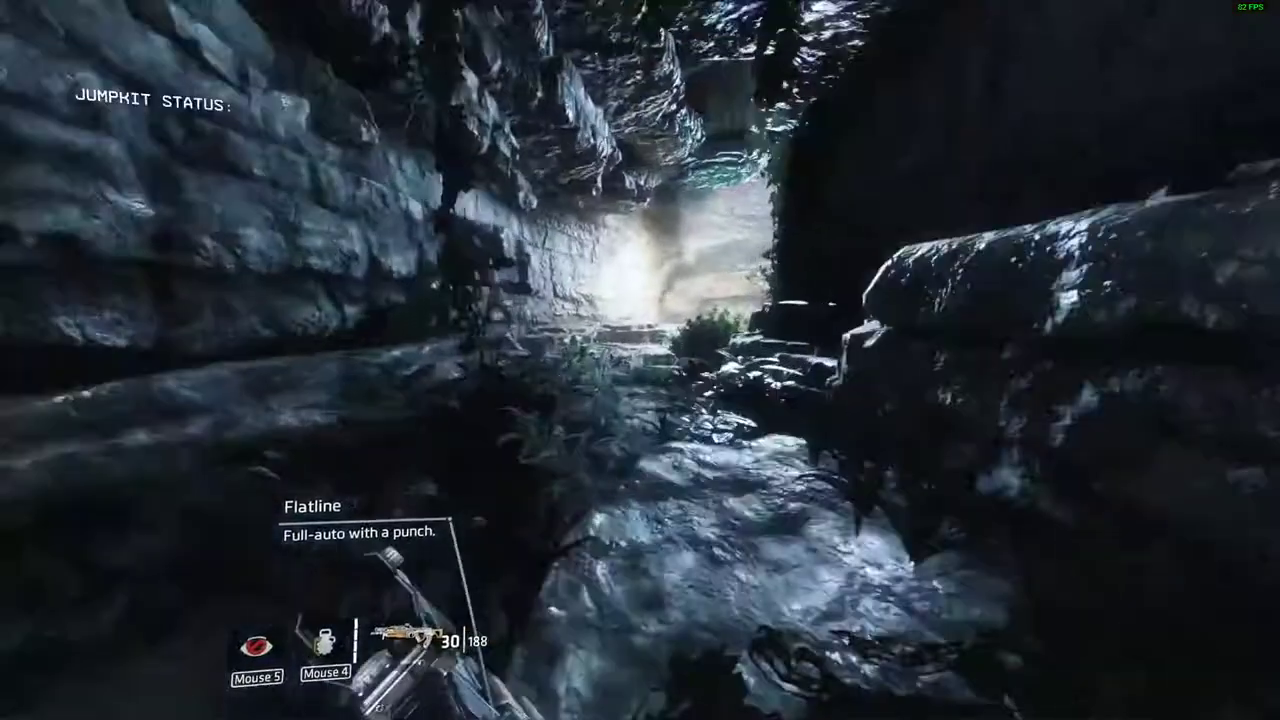
pyautogui.press('w')
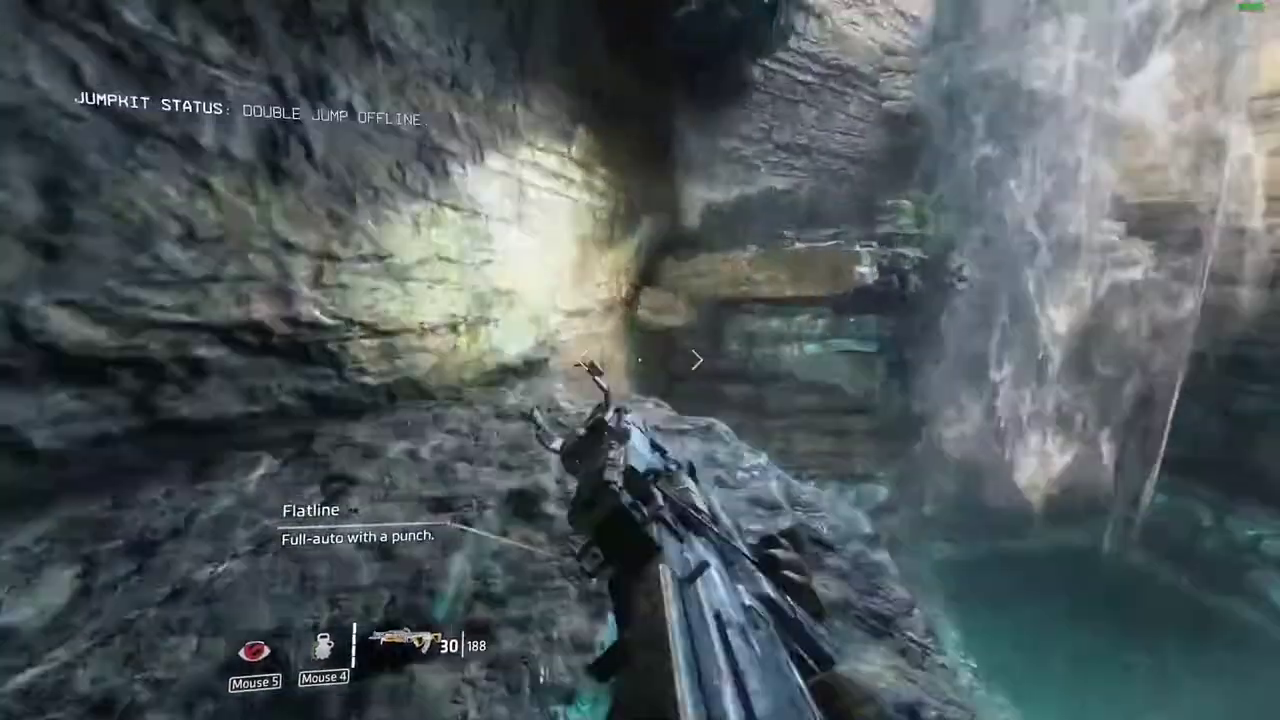
pyautogui.press('w')
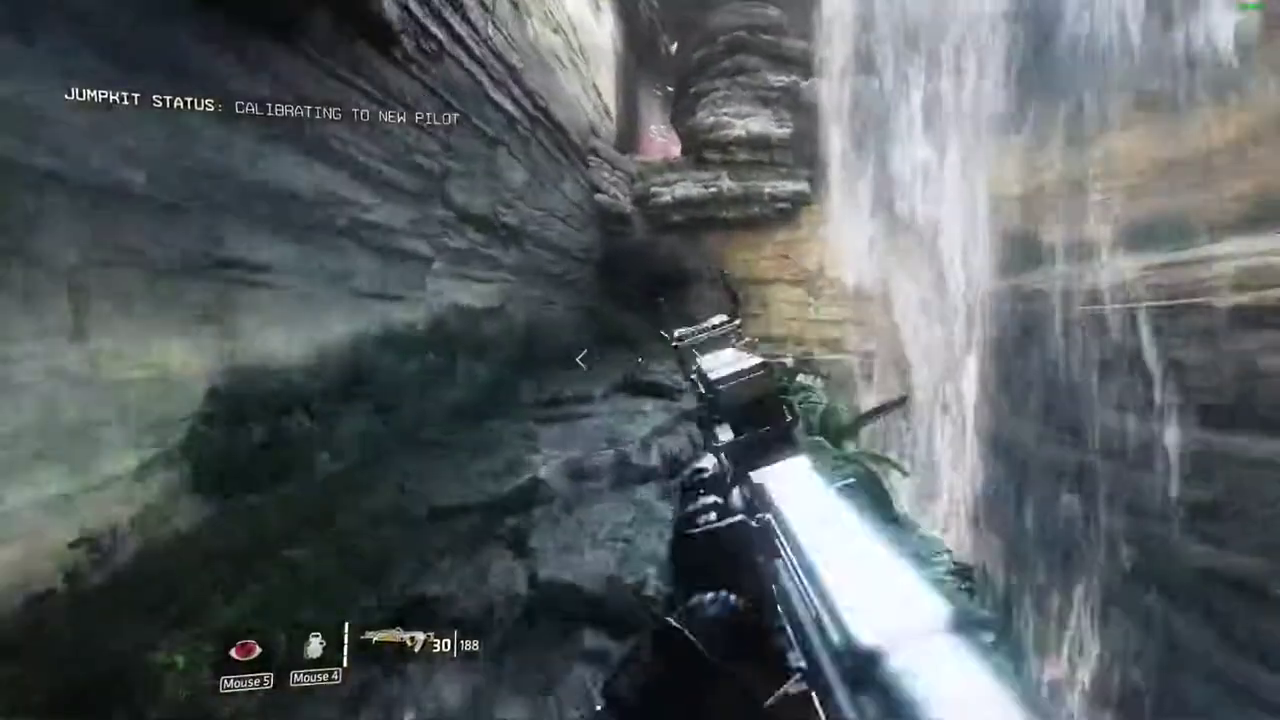
# Step: Run and jump through the waterfall cave to test the game in motion, and pause the mission
pyautogui.press('w')
pyautogui.press('space')
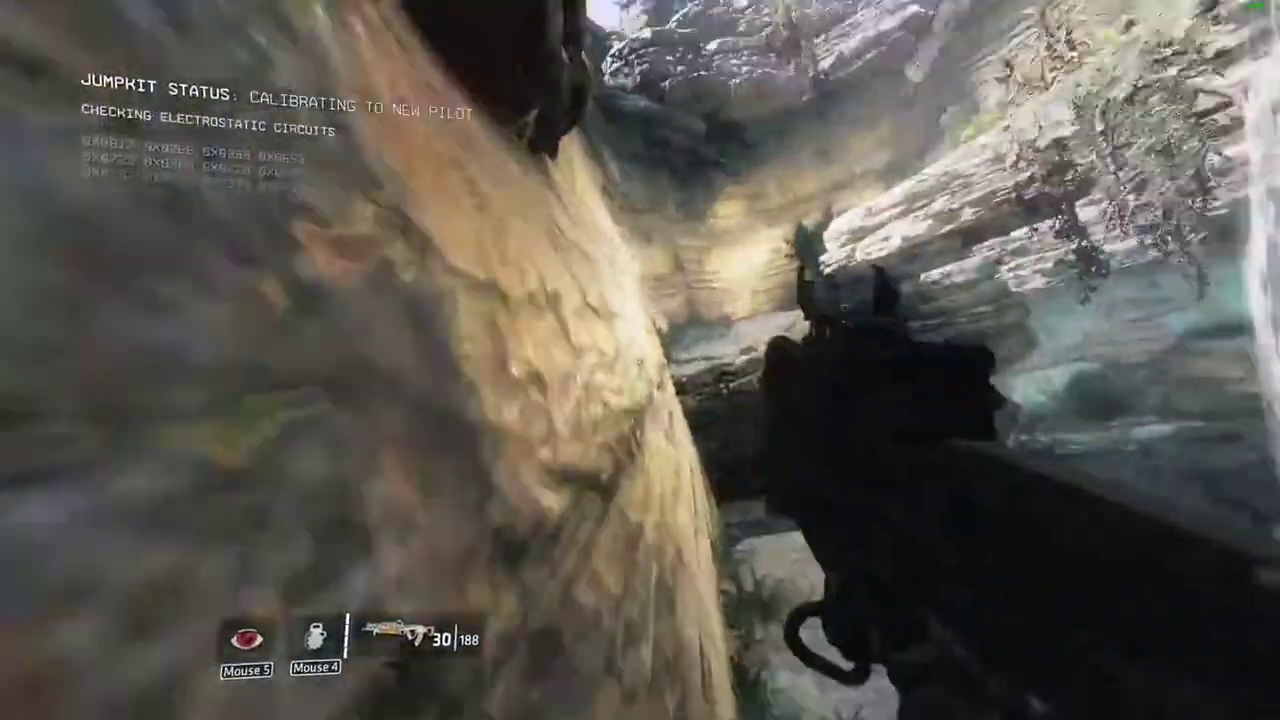
pyautogui.press('w')
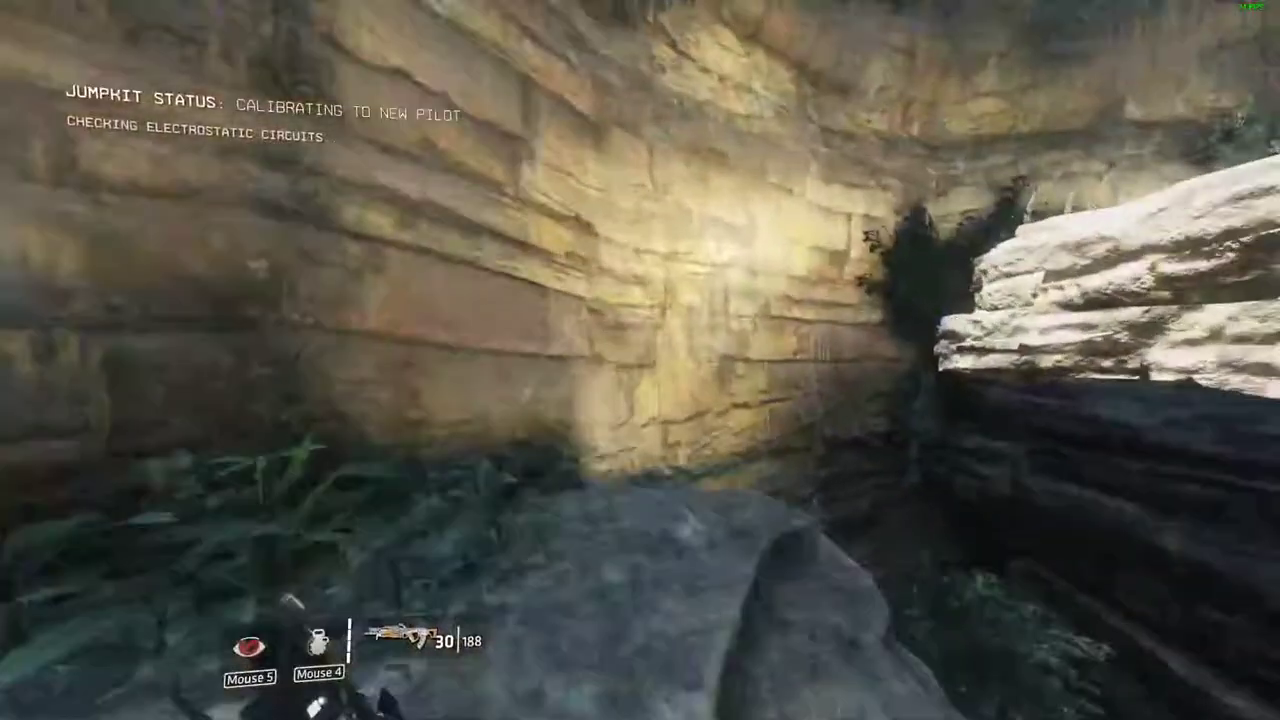
pyautogui.press('w')
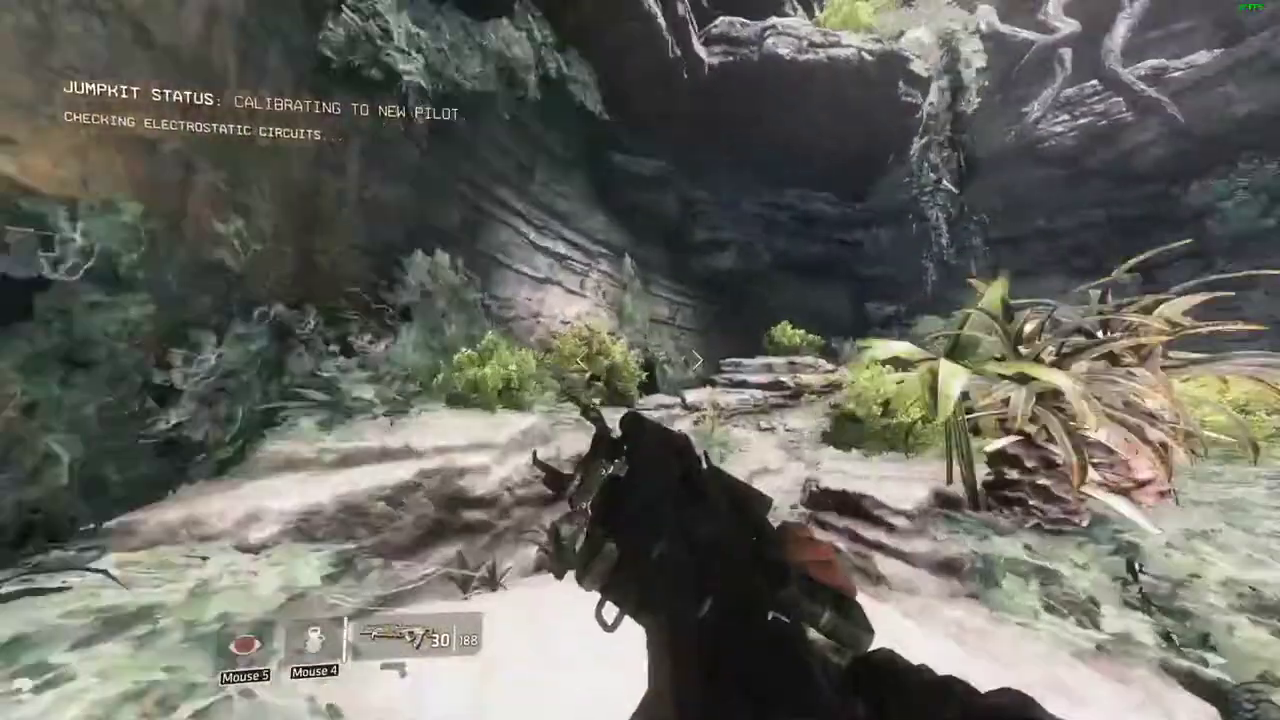
pyautogui.press('w')
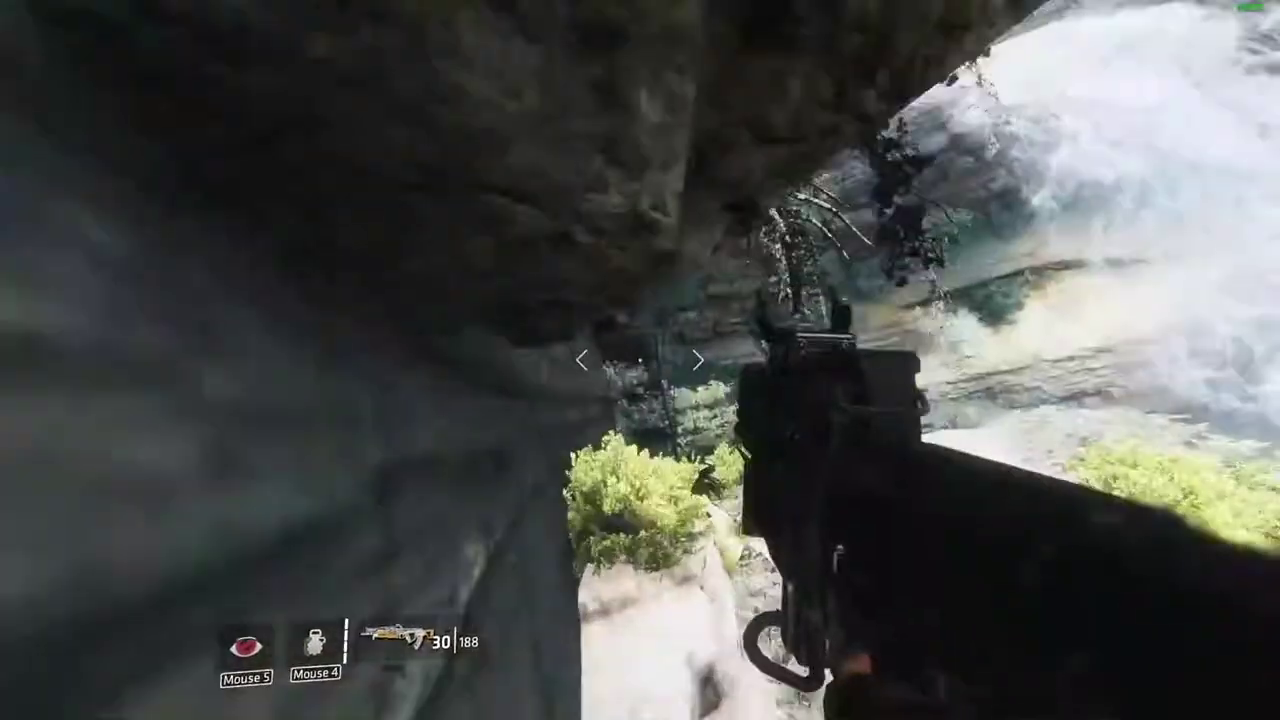
pyautogui.press('w')
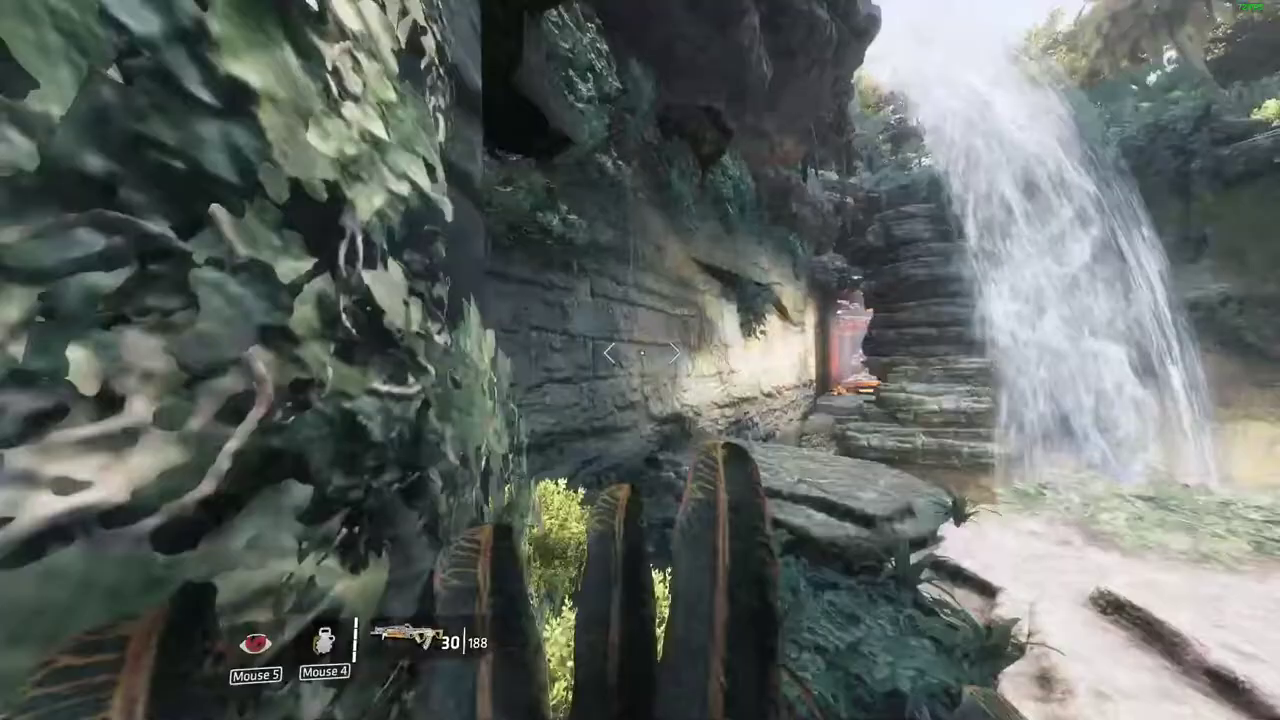
pyautogui.press('w')
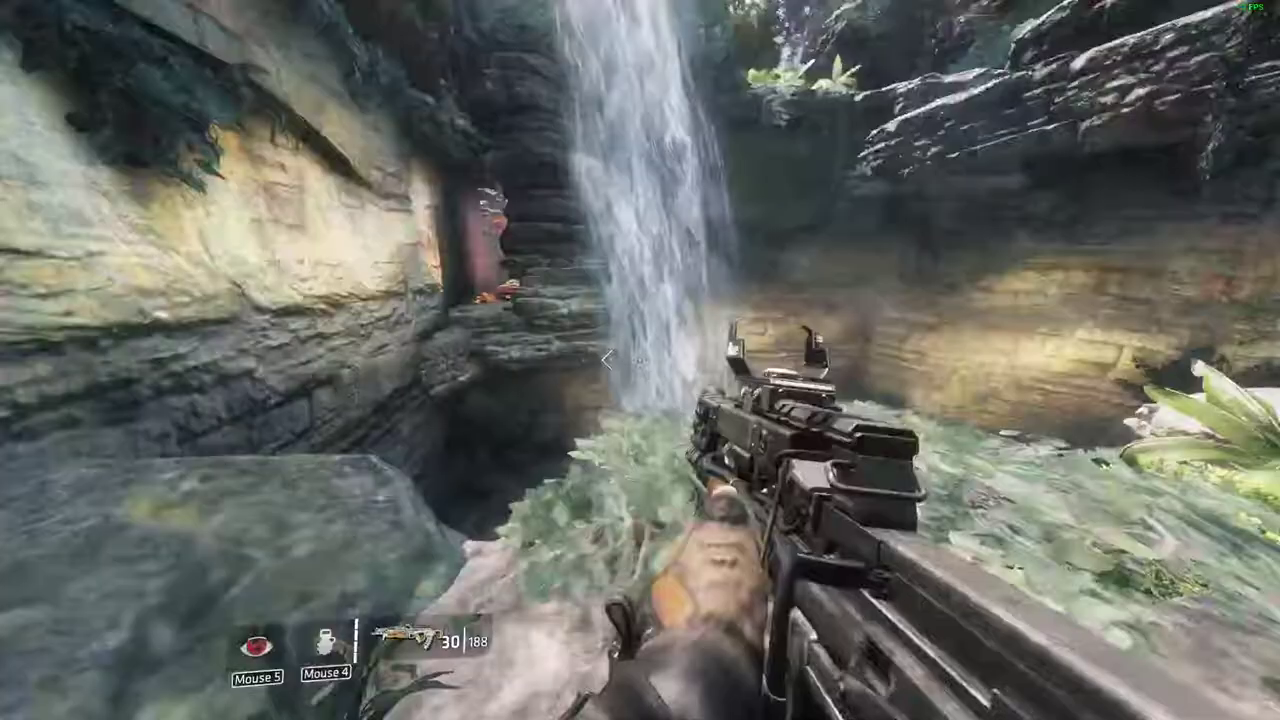
pyautogui.press('Escape')
pyautogui.press('Escape')
pyautogui.press('Escape')
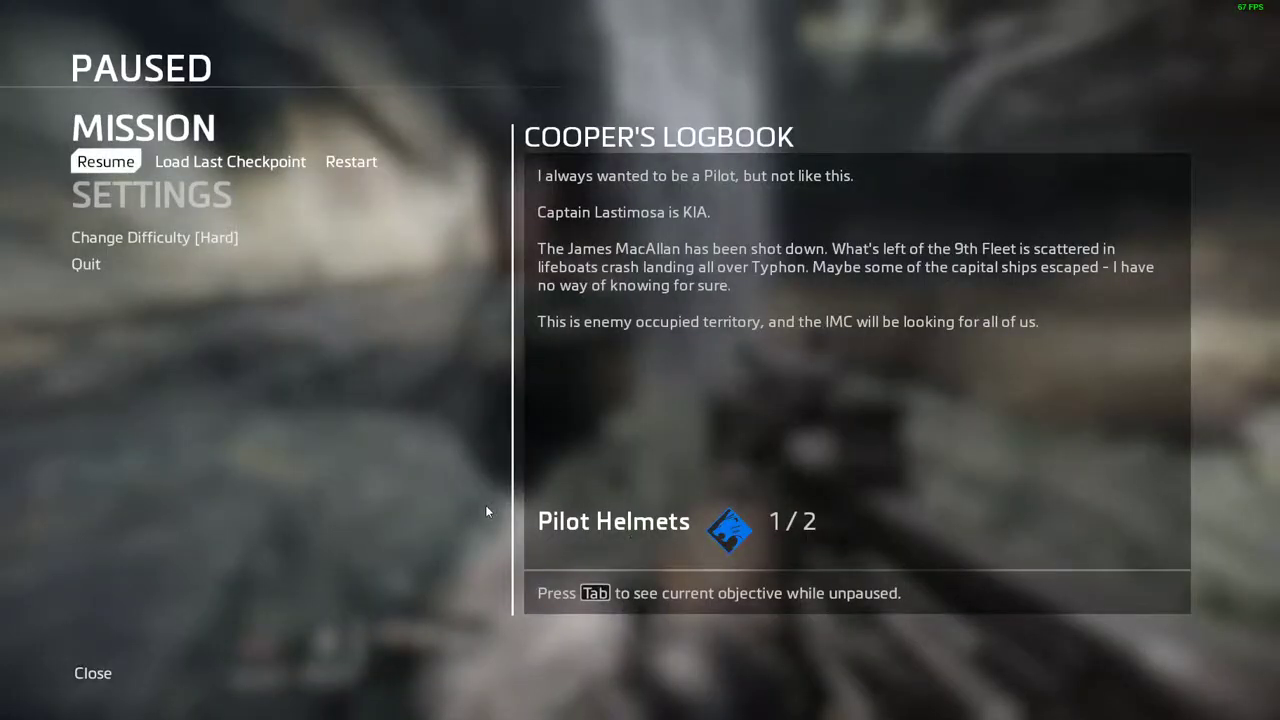
# Step: Open and close the Windows Start menu over the paused game, and switch to the Discord window
pyautogui.press('super')
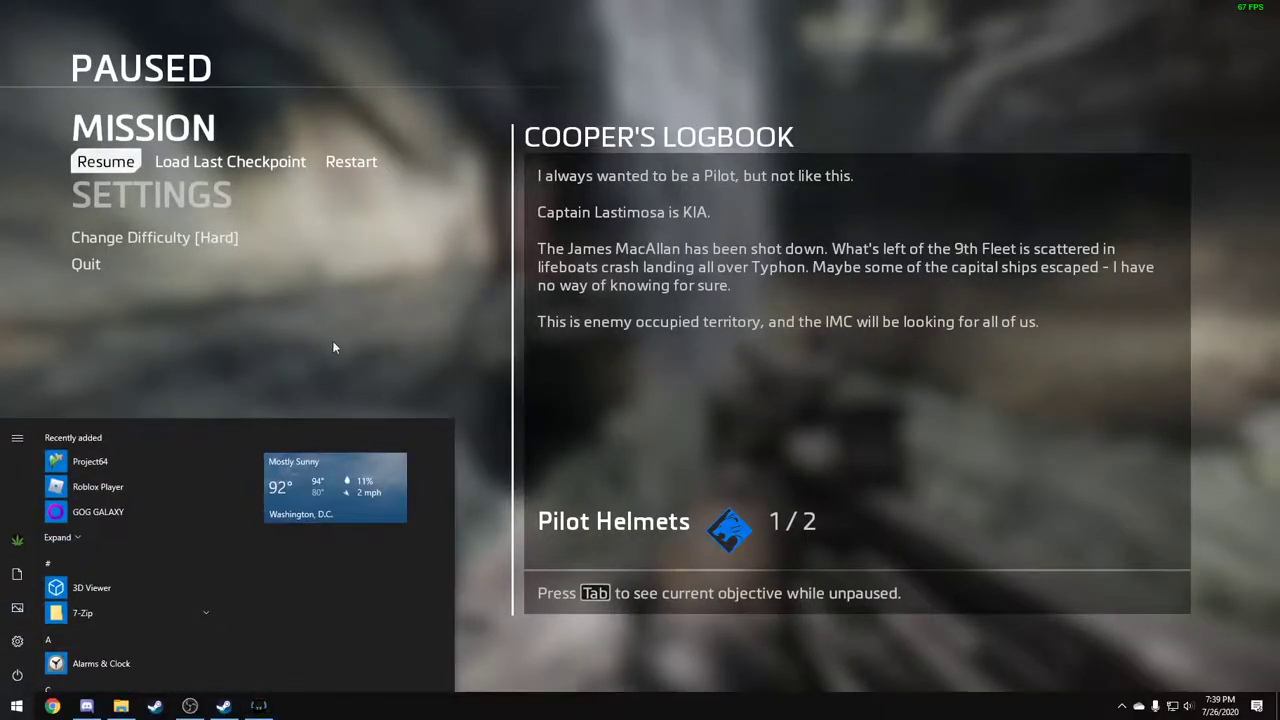
pyautogui.press('super')
pyautogui.hotkey('alt', 'Tab')
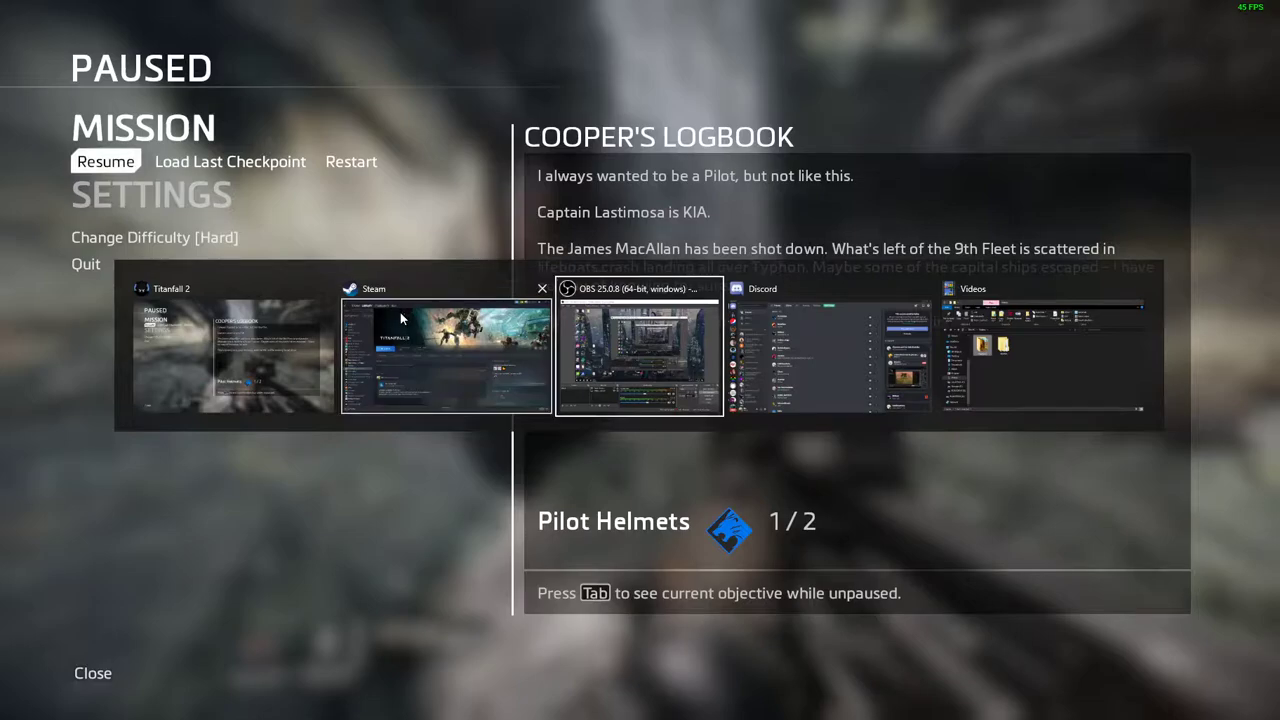
pyautogui.hotkey('alt', 'Tab')
# Step: Scroll through Discord's direct messages and server list over the paused game, and return to the game
pyautogui.scroll(-5, 174, 342)
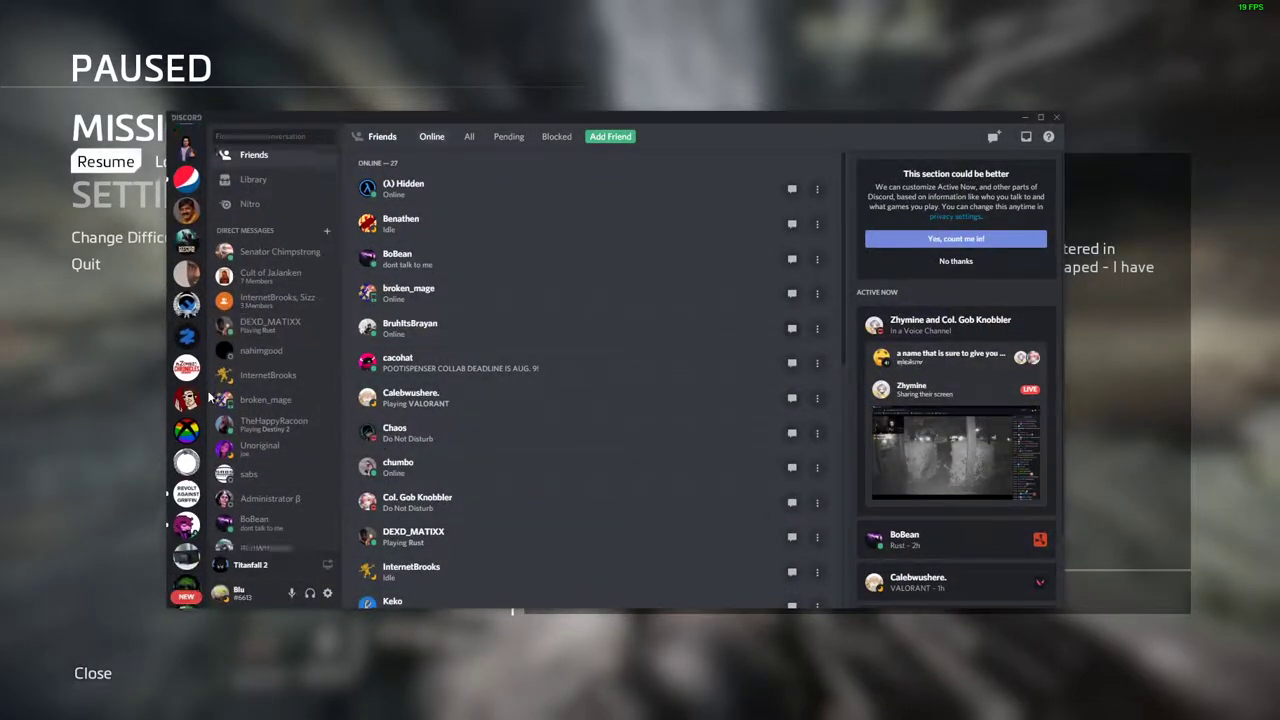
pyautogui.scroll(-10, 212, 371)
pyautogui.scroll(-5, 213, 372)
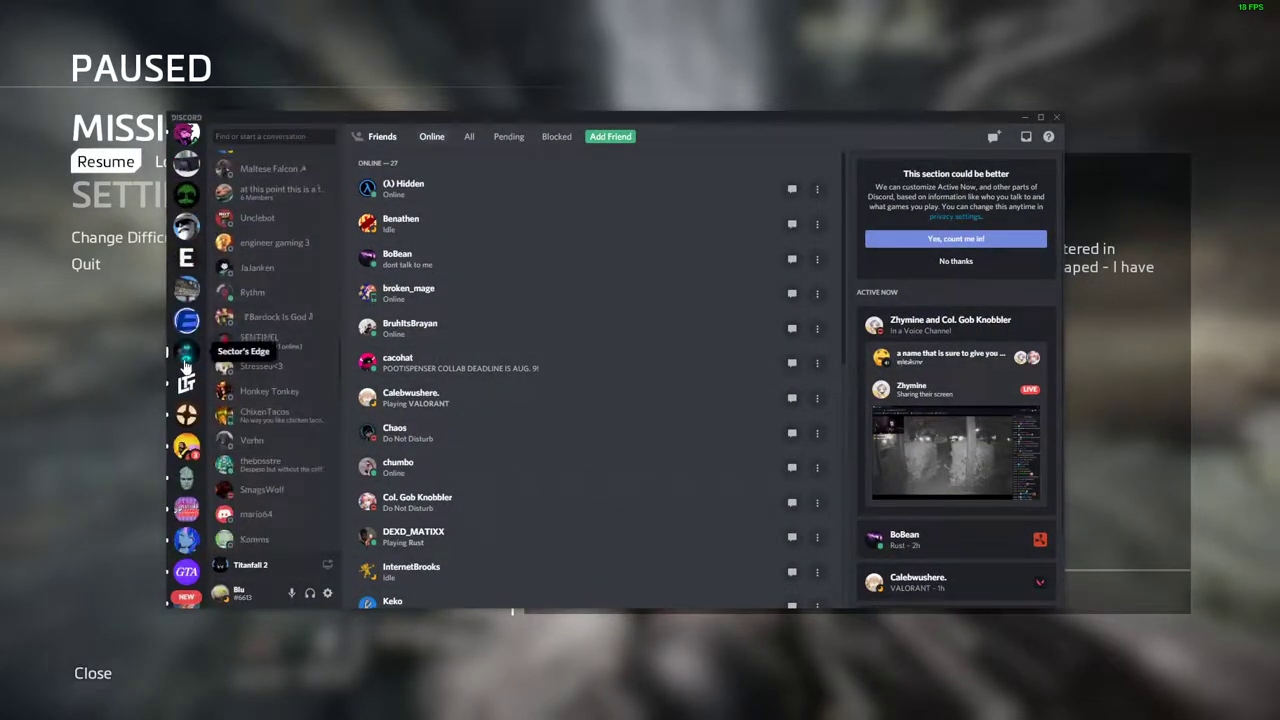
pyautogui.scroll(-12, 190, 354)
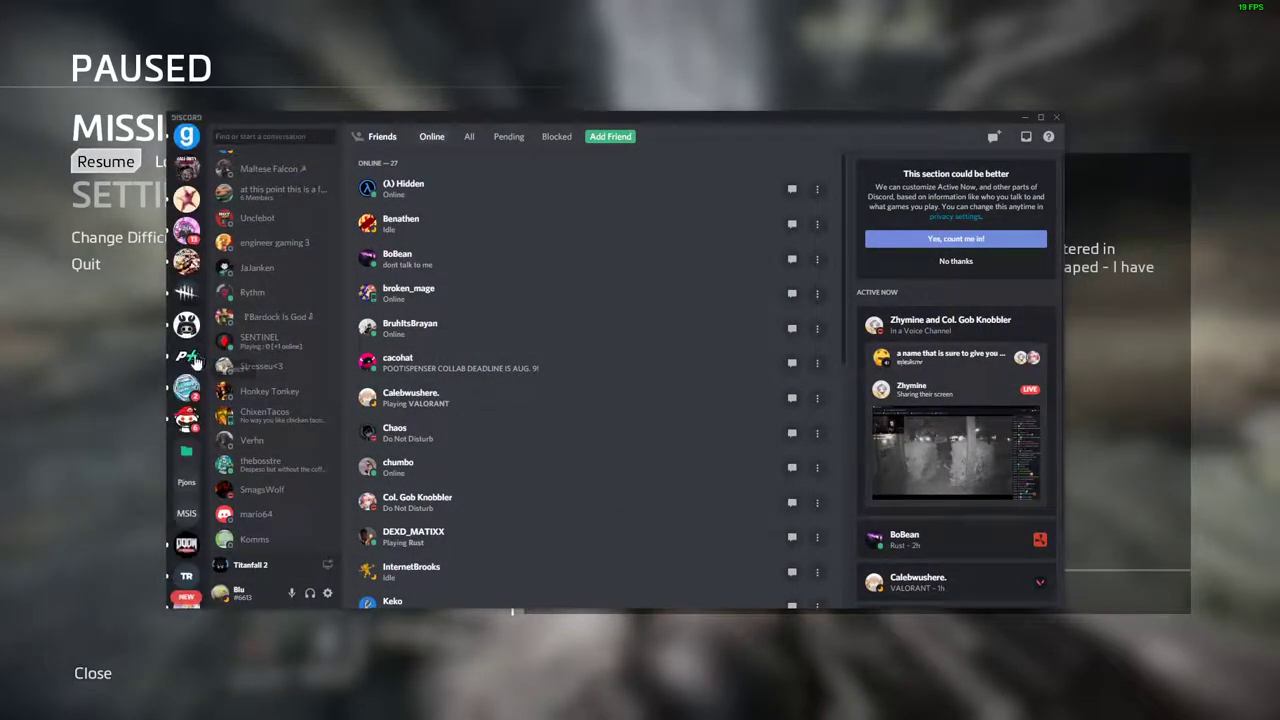
pyautogui.click(23, 420)
# Step: Switch between OBS and Titanfall 2, resuming the paused mission in between, and end on the OBS window
pyautogui.hotkey('alt', 'Tab')
pyautogui.hotkey('alt', 'Tab')
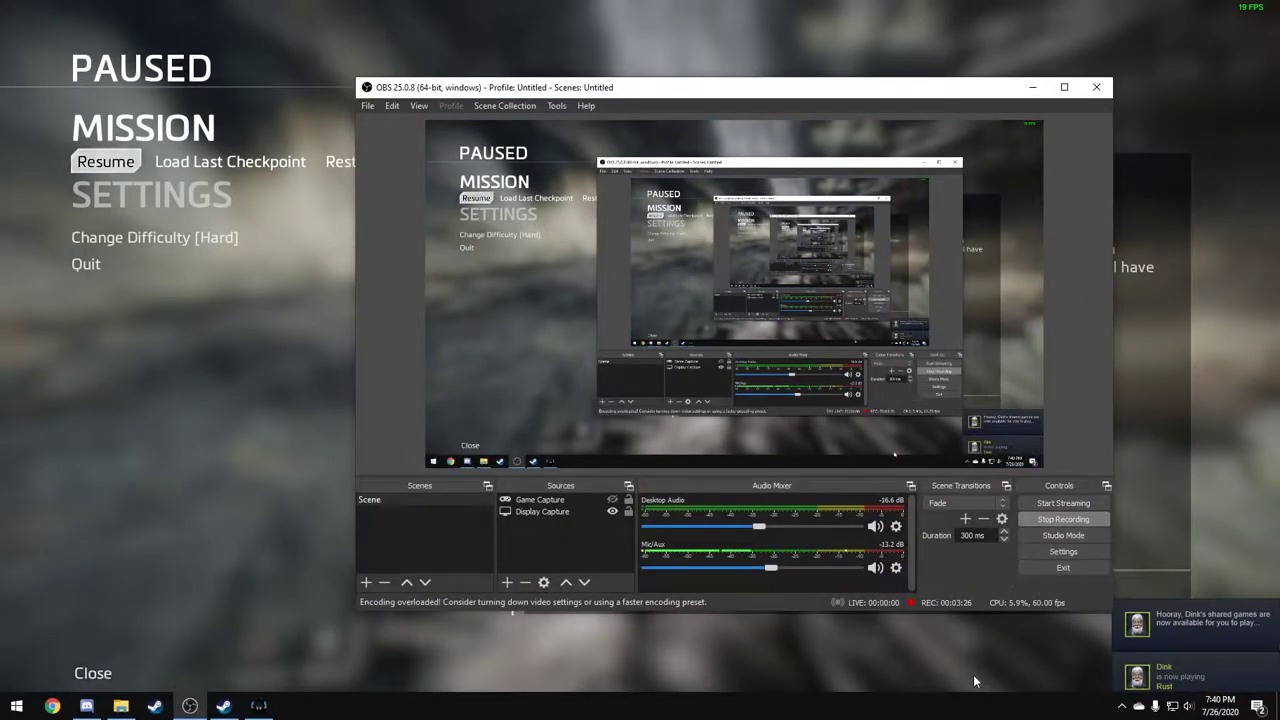
pyautogui.click(944, 643)
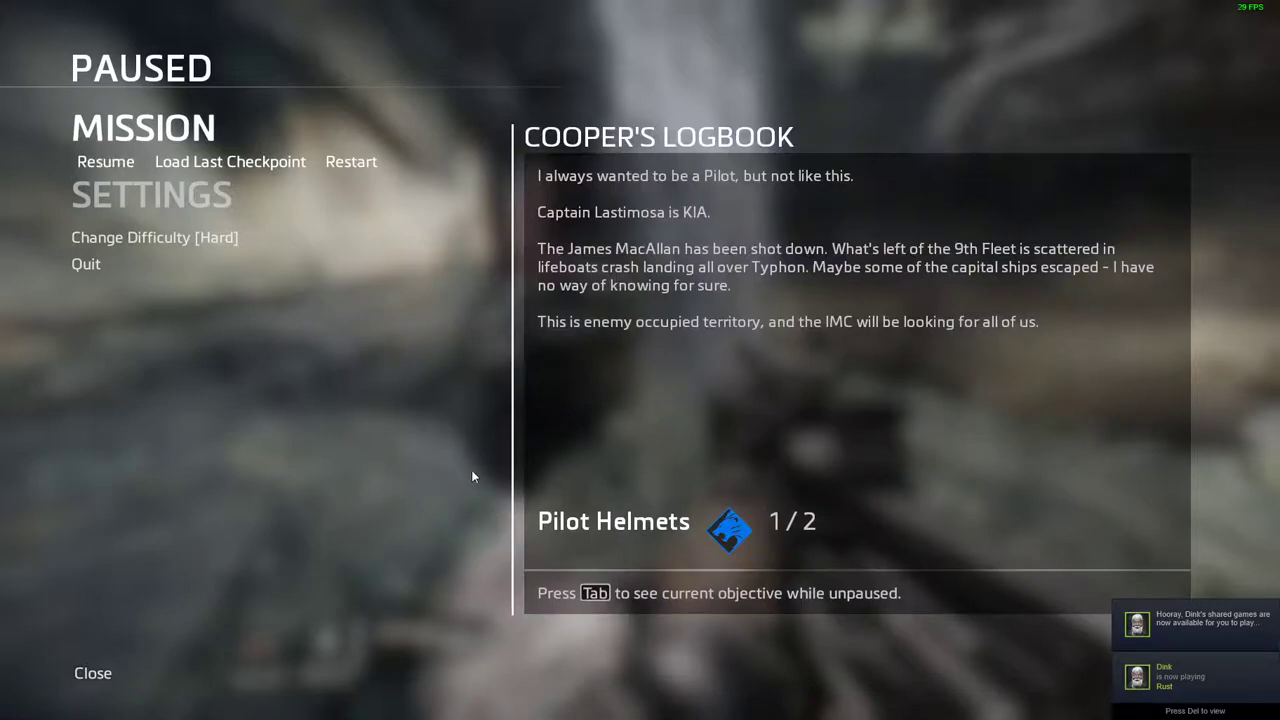
pyautogui.press('Escape')
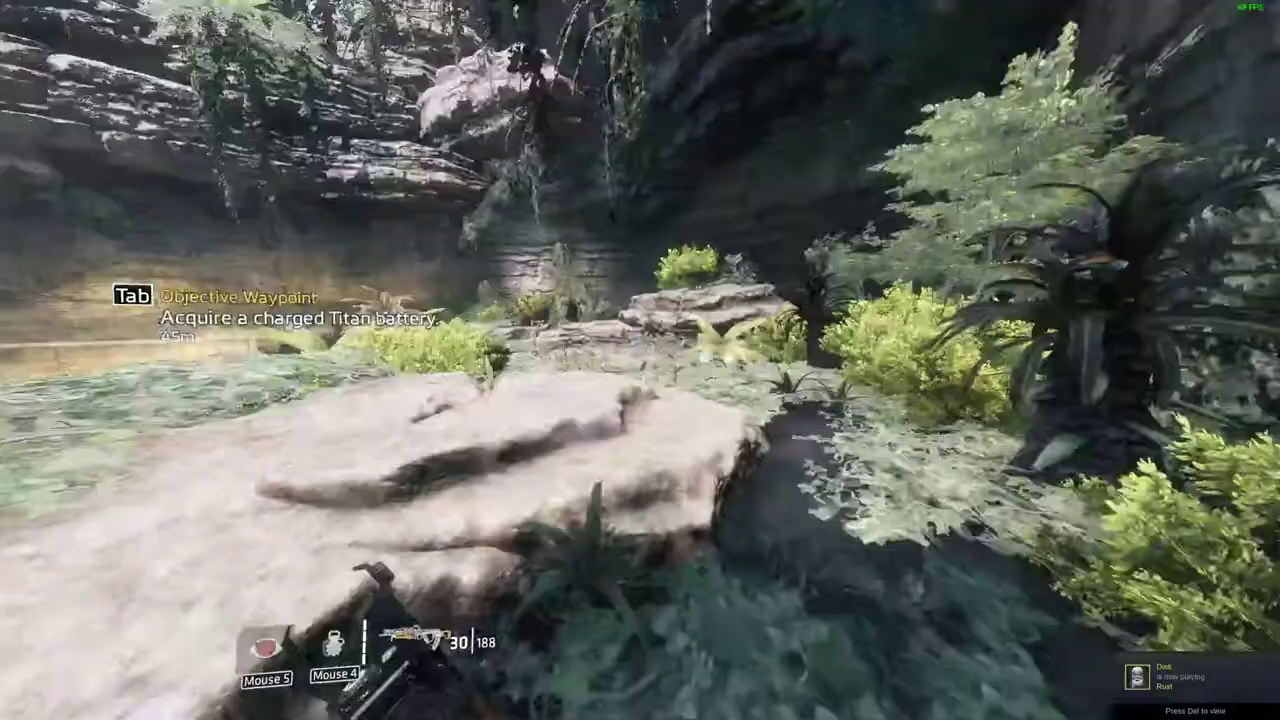
pyautogui.hotkey('alt', 'Tab')
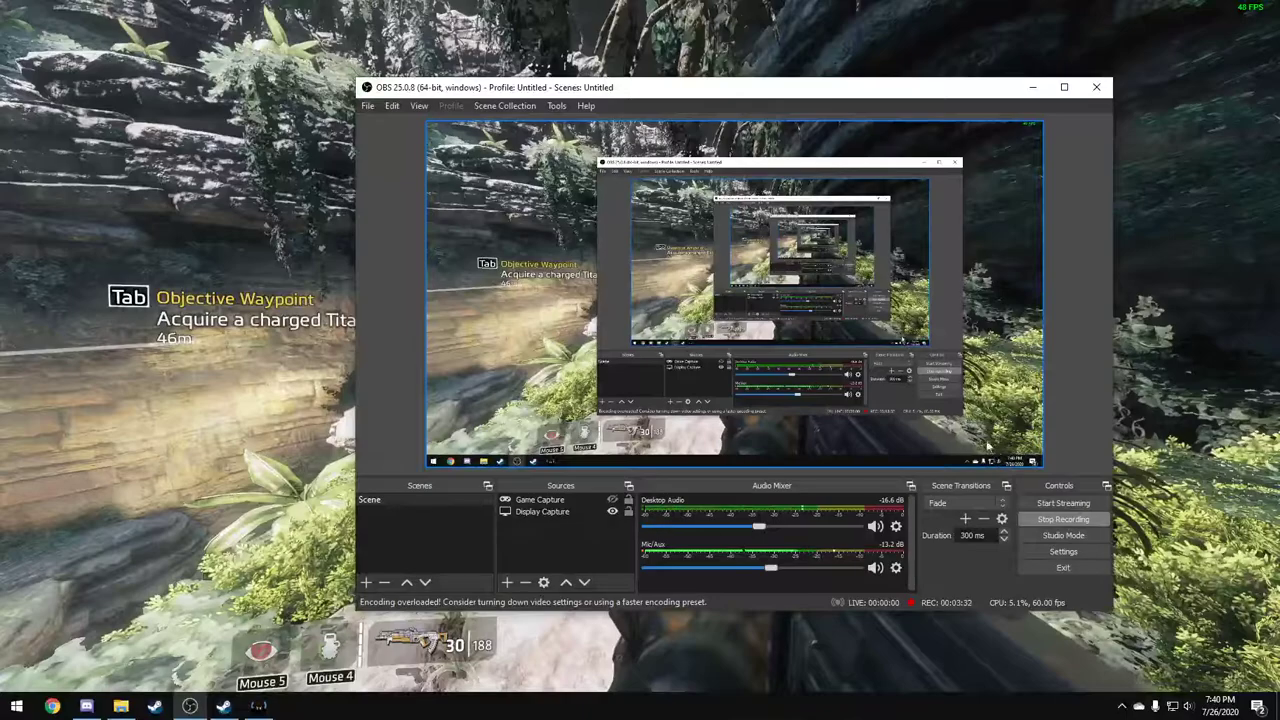